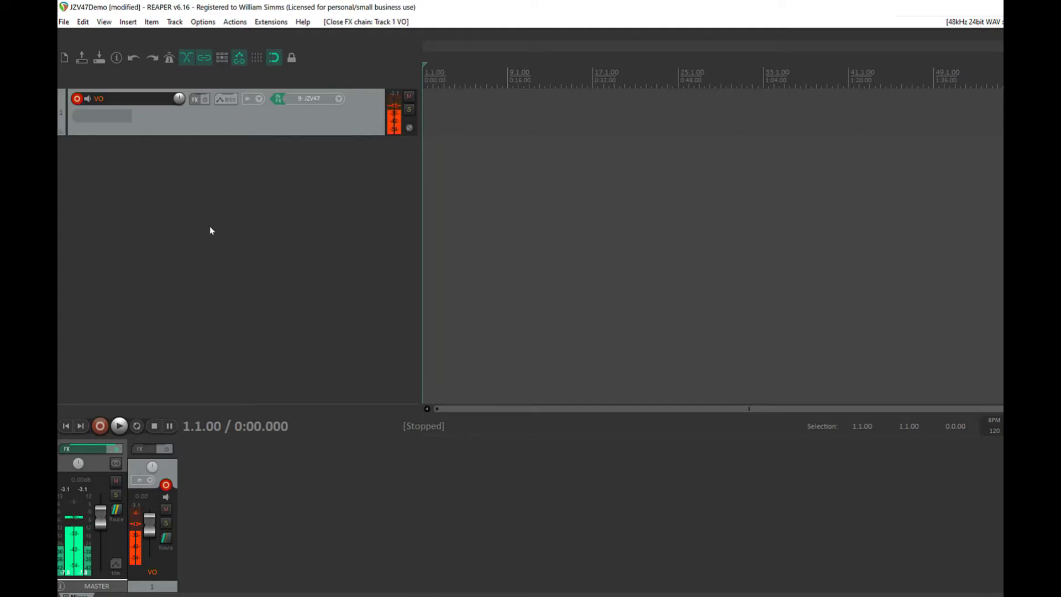
right_click(227, 208)
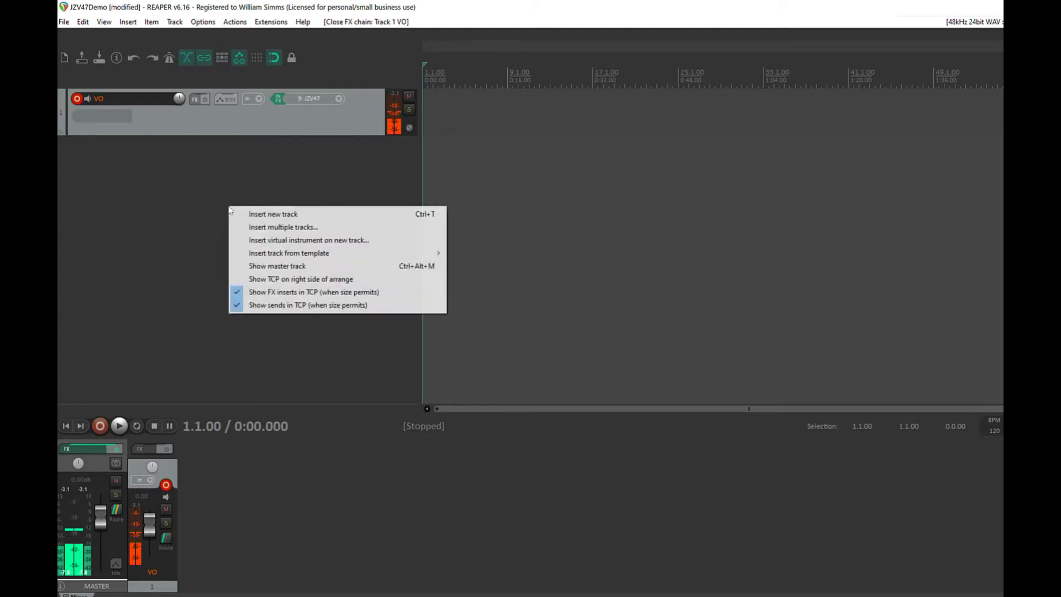
key(Escape)
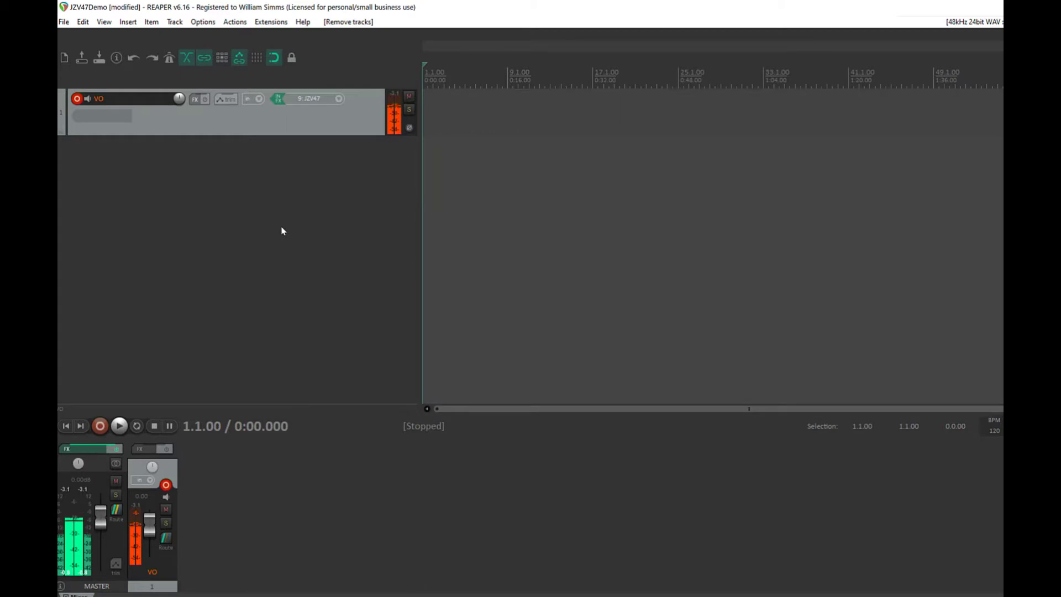
right_click(282, 231)
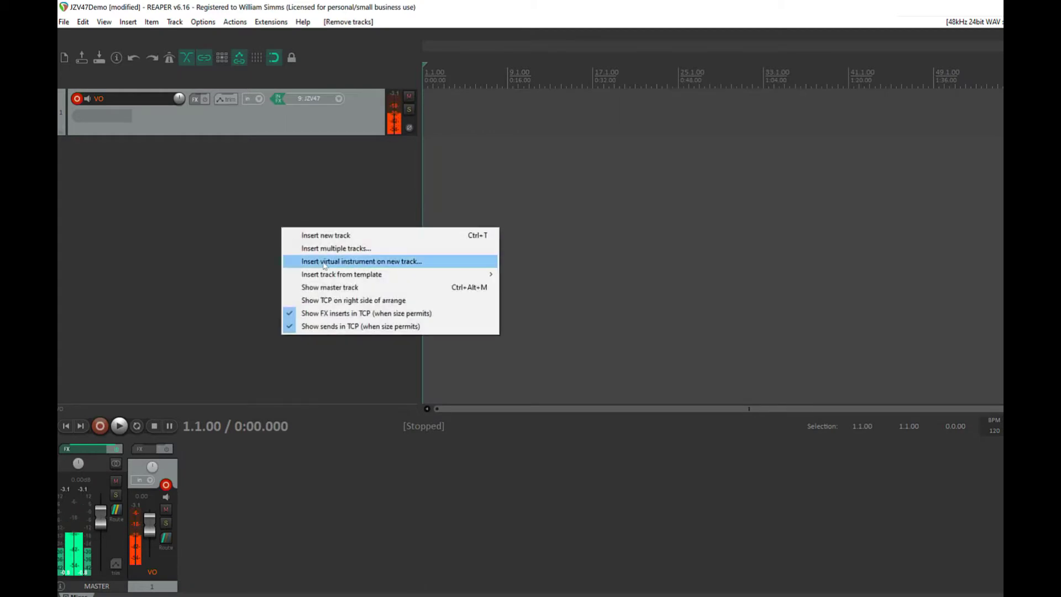
key(Escape)
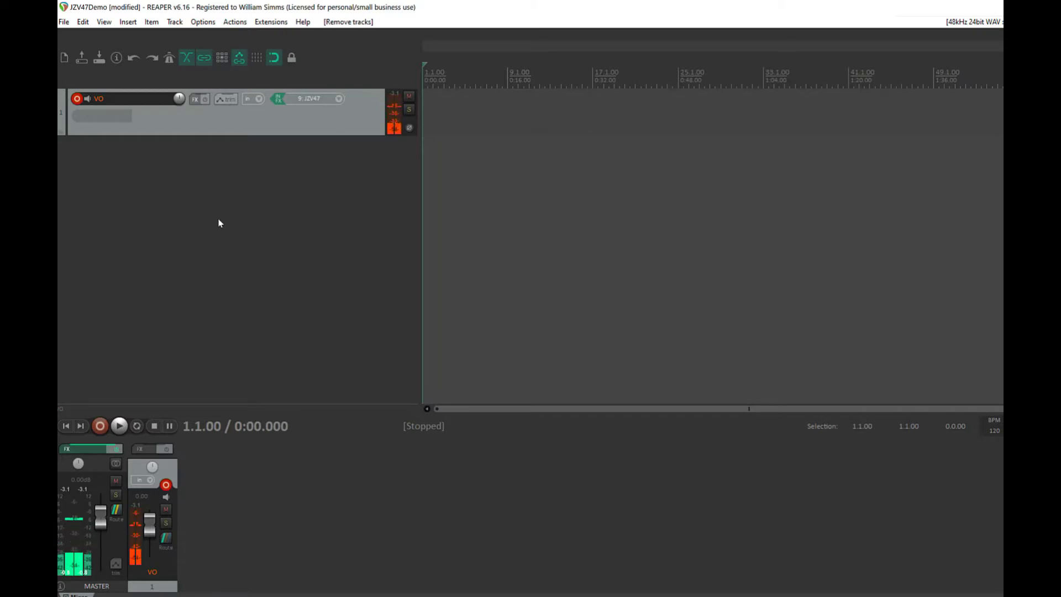
Insert a new track named Reference and move it above the VO track
right_click(221, 220)
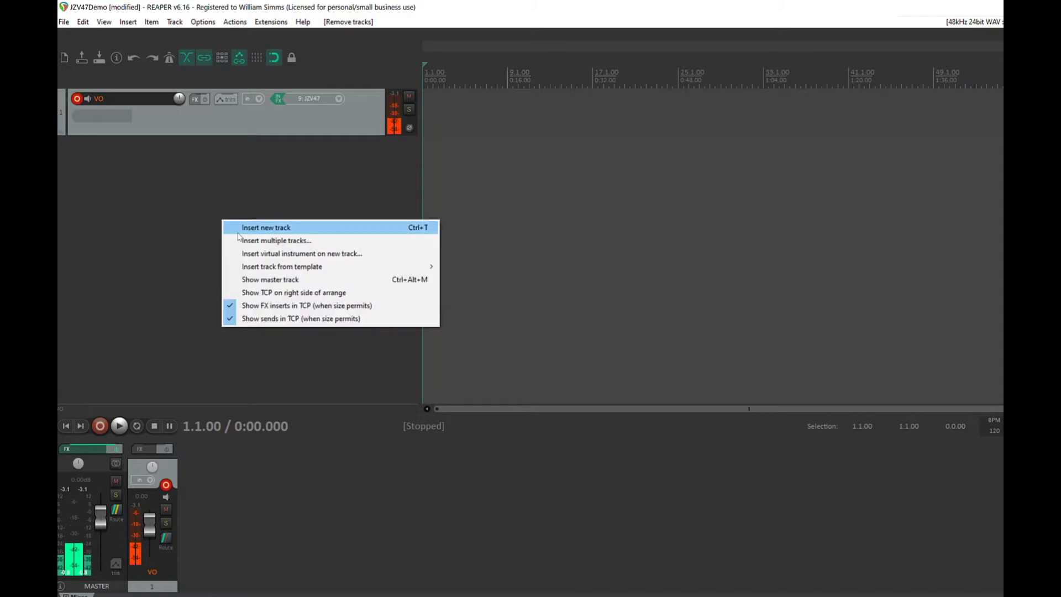
click(238, 231)
double_click(114, 147)
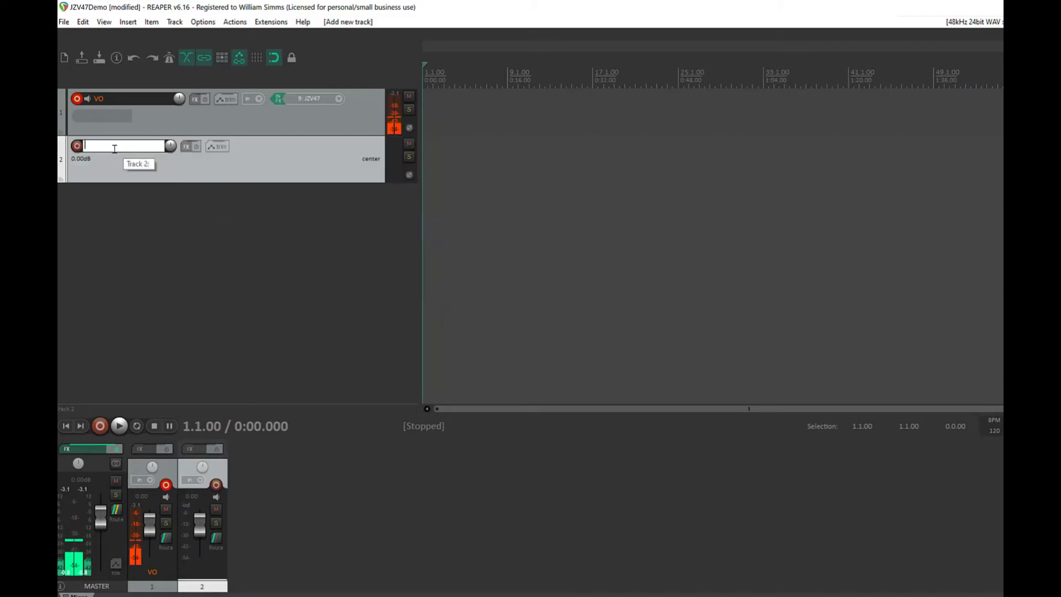
text(Reference)
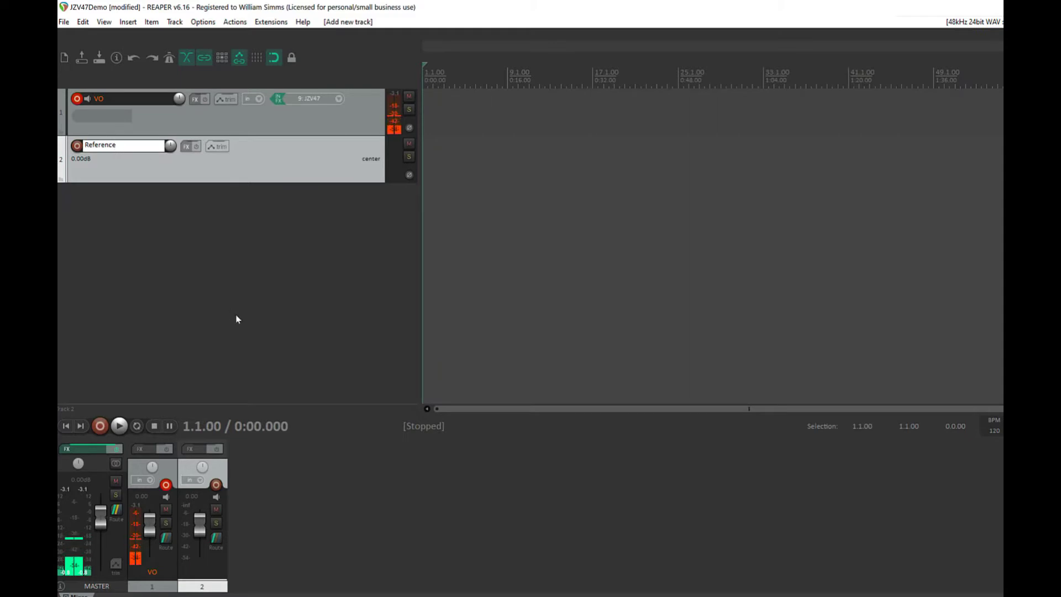
click(237, 315)
drag(256, 171, 250, 100)
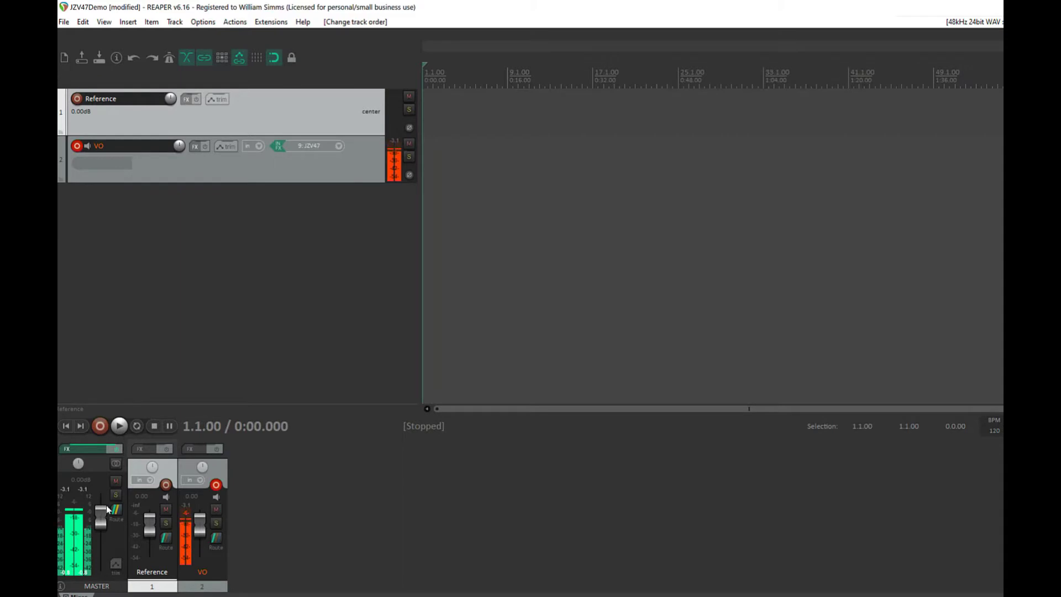
Lower the Reference track's volume to -inf dB and arm the track for recording
drag(150, 524, 150, 577)
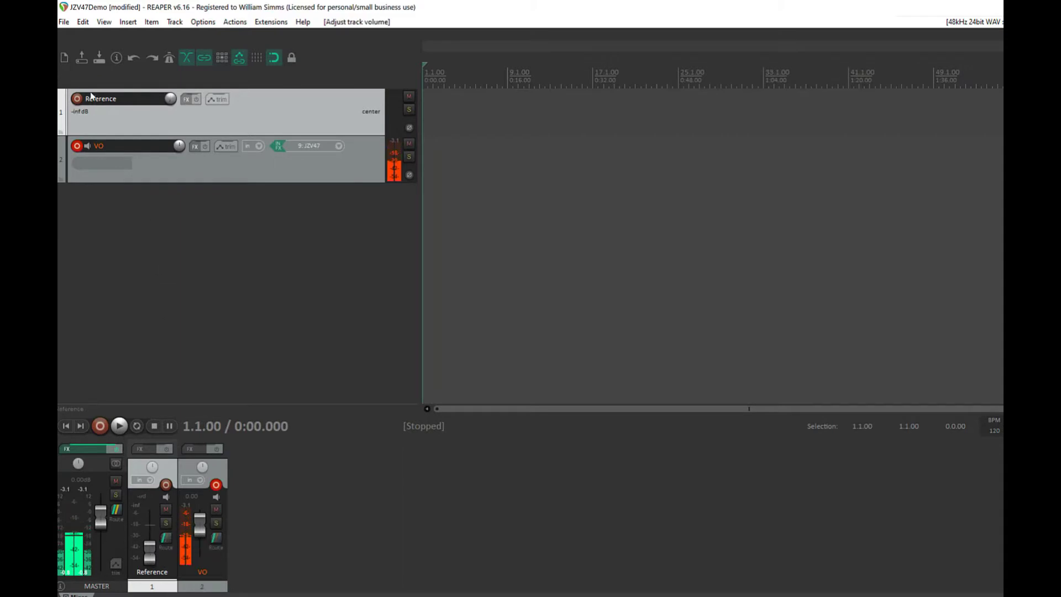
click(77, 99)
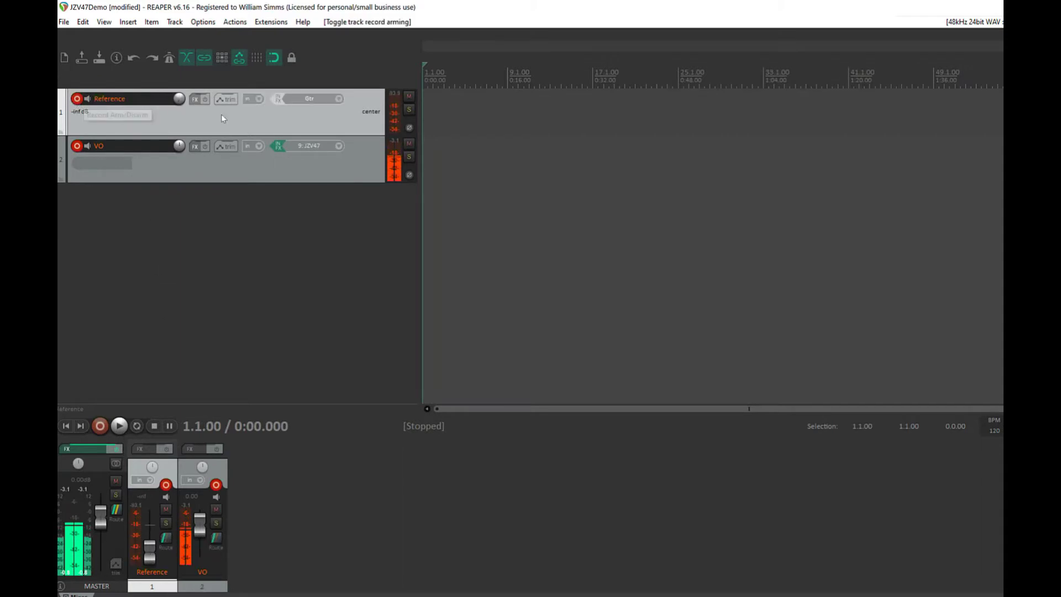
Add JS: Tone Generator to the Reference track's input FX chain
click(279, 99)
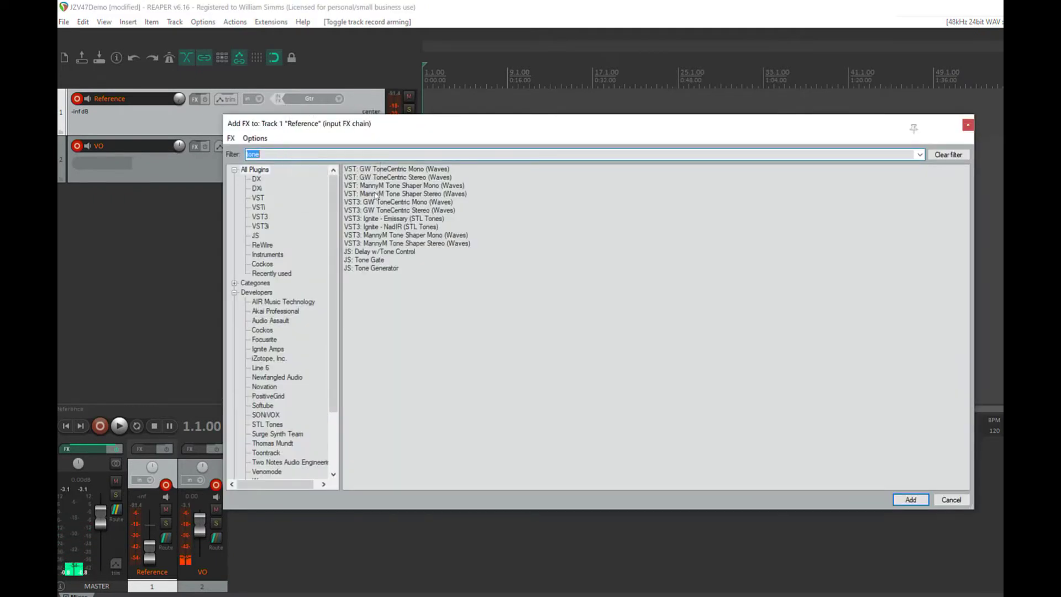
double_click(374, 268)
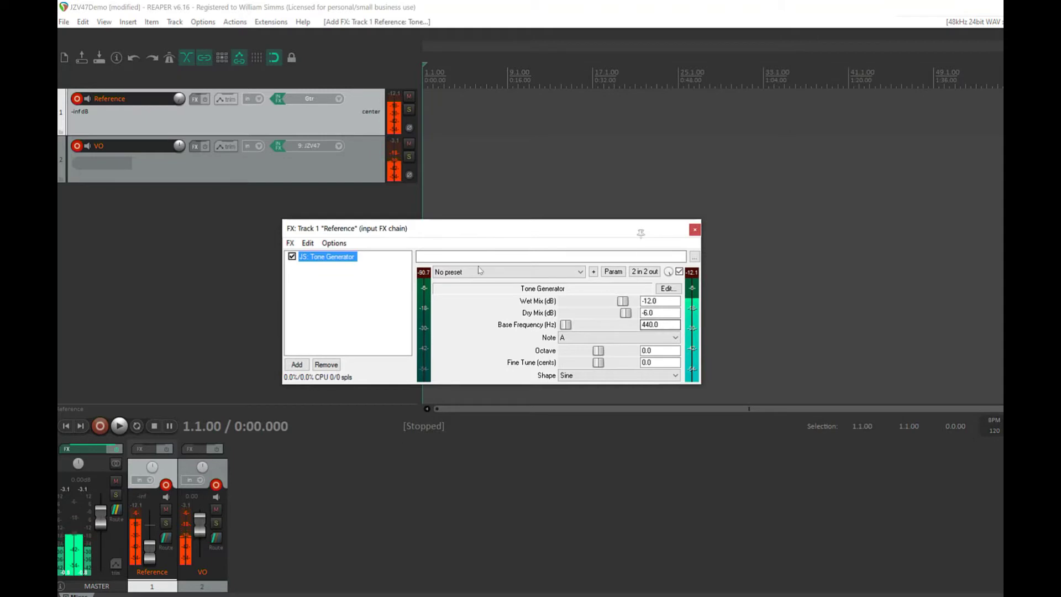
drag(406, 227, 431, 244)
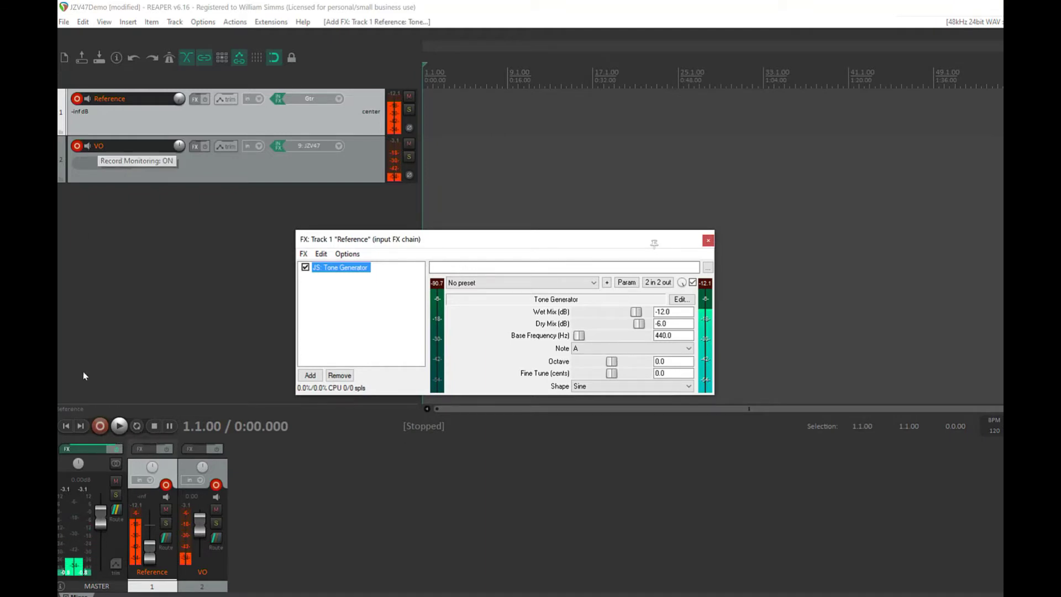
Start recording on the armed tracks and set the Tone Generator's Wet Mix to -20 dB
click(99, 427)
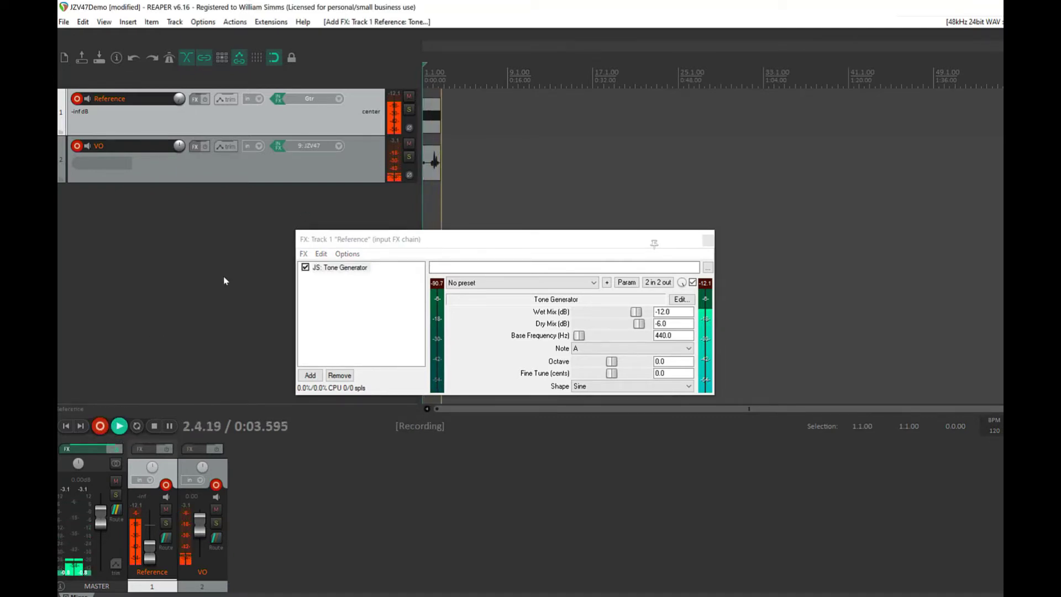
click(662, 312)
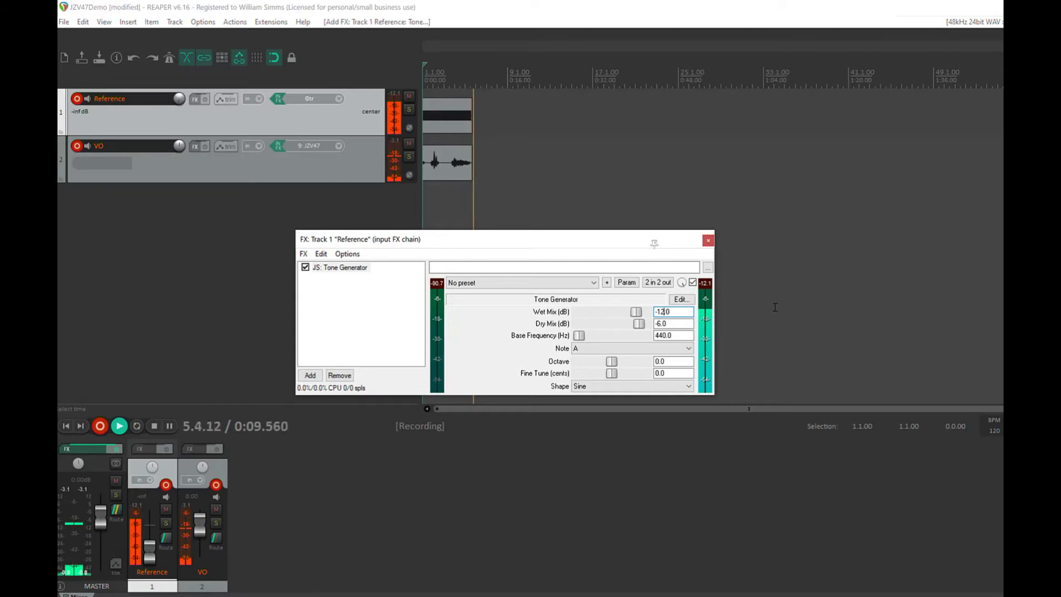
key(BackSpace)
key(BackSpace)
key(BackSpace)
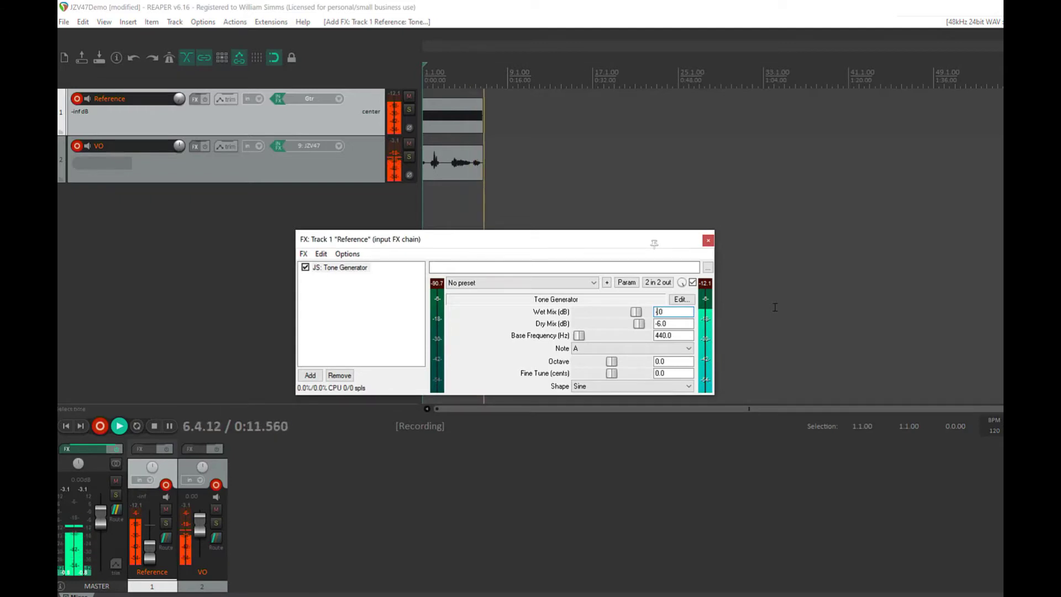
text(-20)
key(Return)
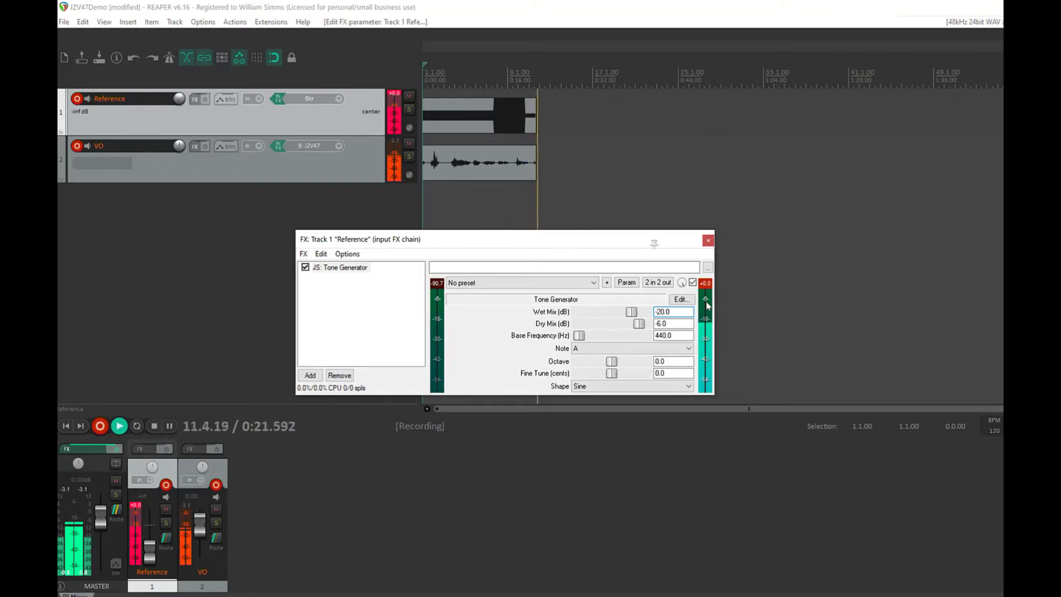
While still recording, set the Tone Generator's Wet Mix to -30 dB and then to -40 dB
key(BackSpace)
text(3)
key(Return)
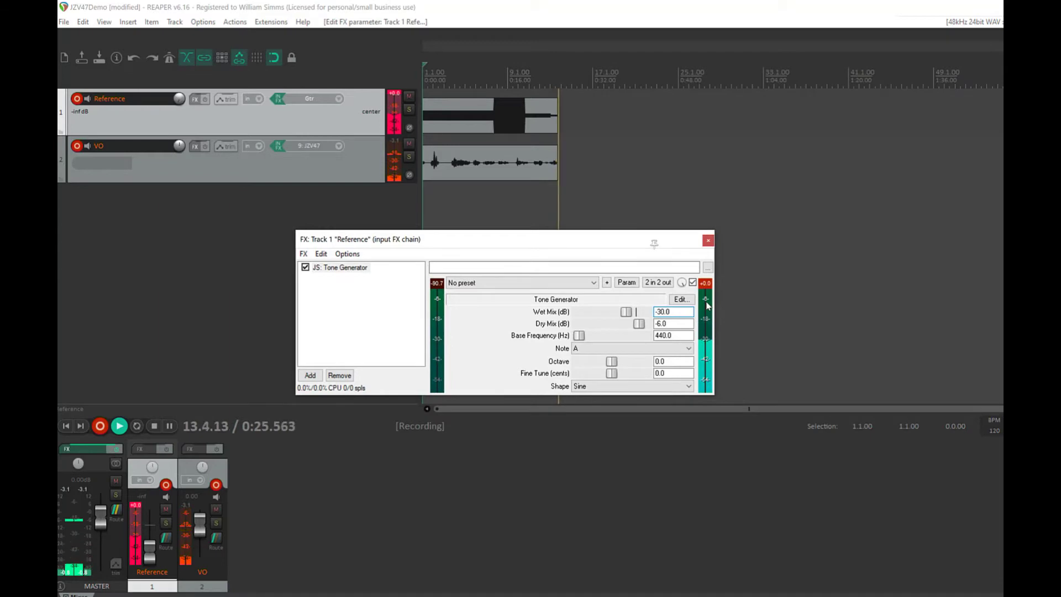
key(BackSpace)
text(4)
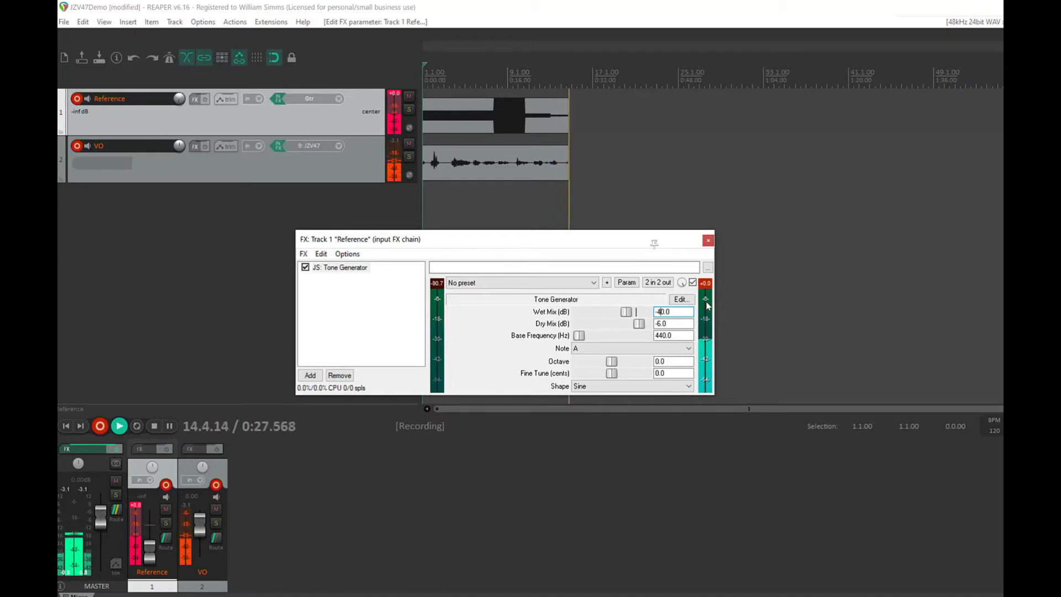
key(Return)
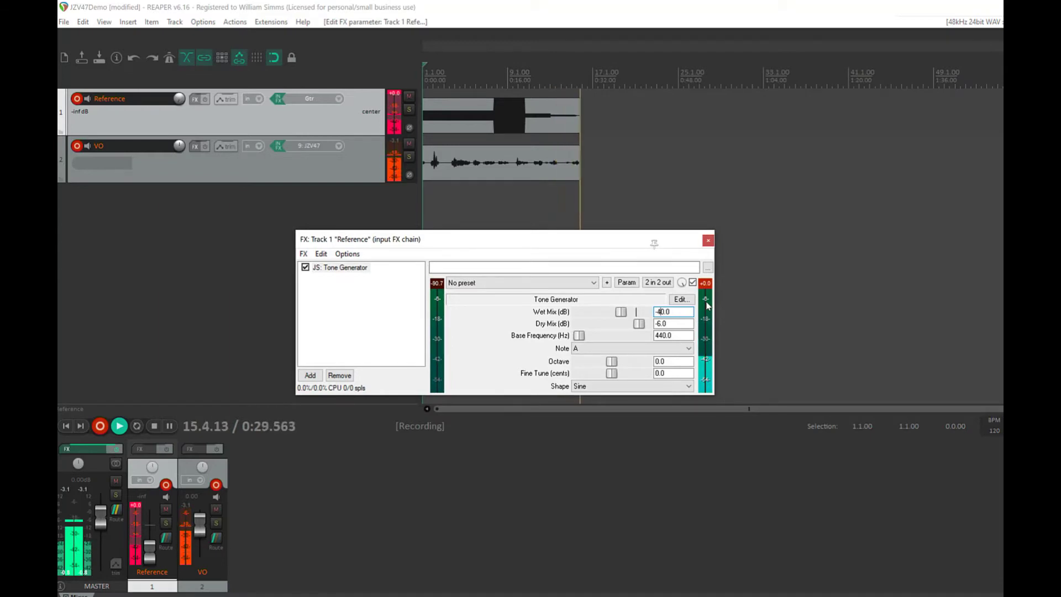
Bypass the Tone Generator and set its Wet Mix to -10 dB
click(306, 268)
double_click(656, 315)
text(-10)
key(Return)
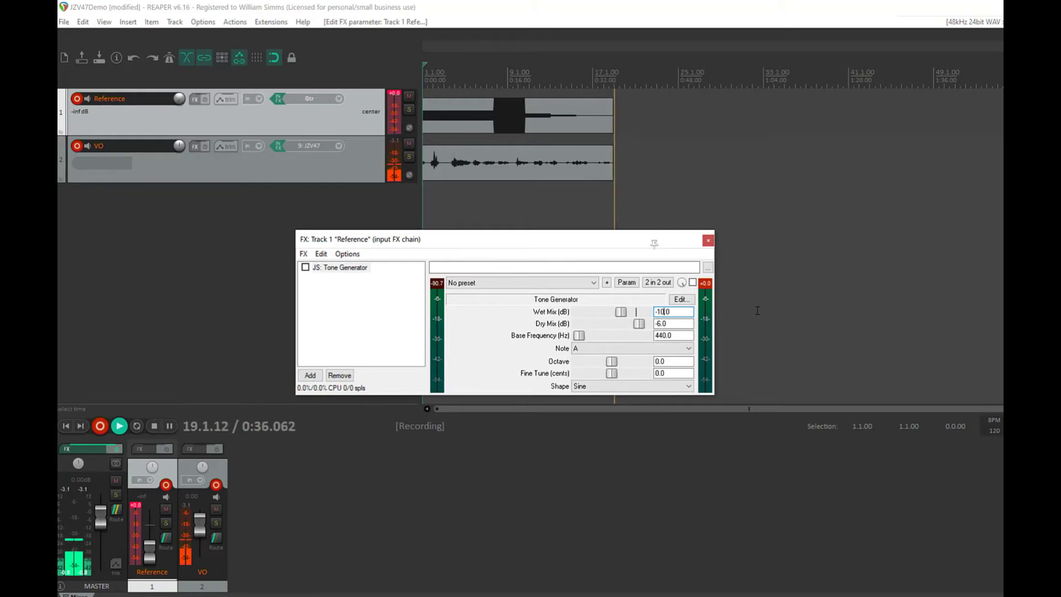
Repeatedly enable and bypass the Tone Generator to record a series of short tone bursts, ending with it bypassed
click(305, 267)
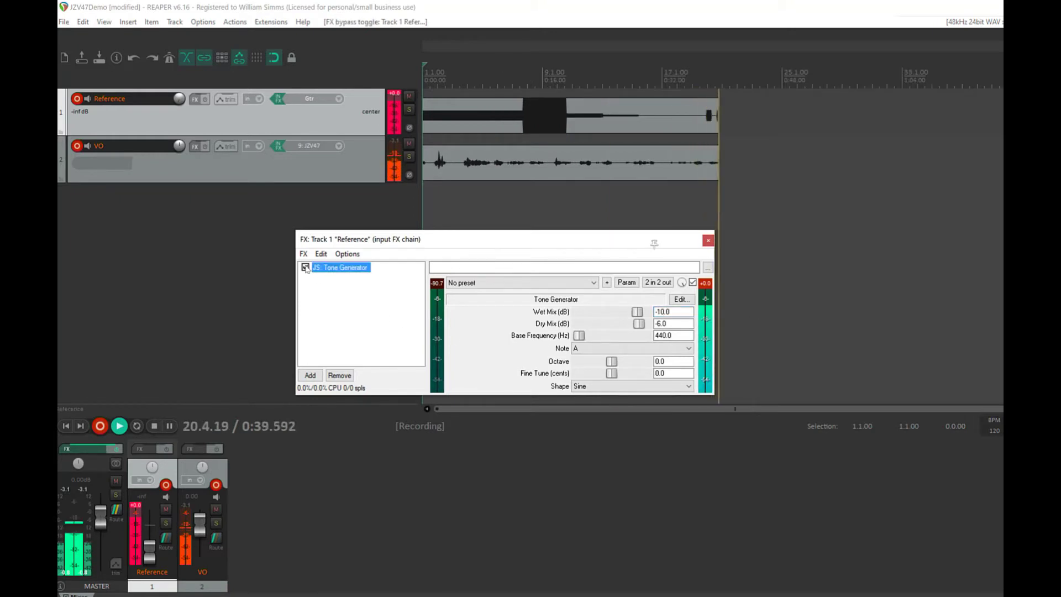
click(306, 268)
click(306, 268)
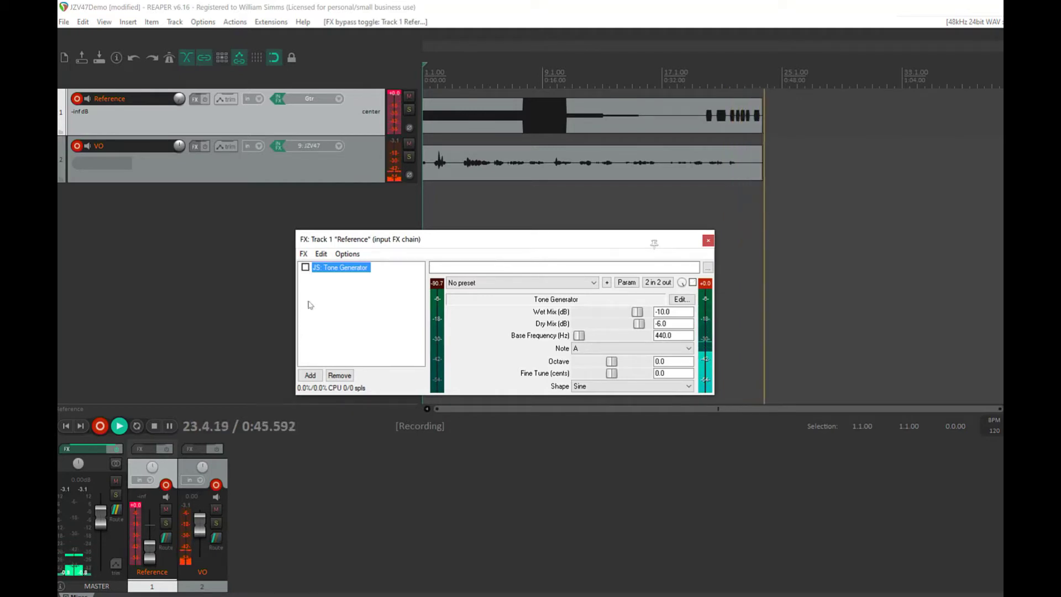
Stop recording with all recorded files saved, and delete the recorded item on the VO track
key(space)
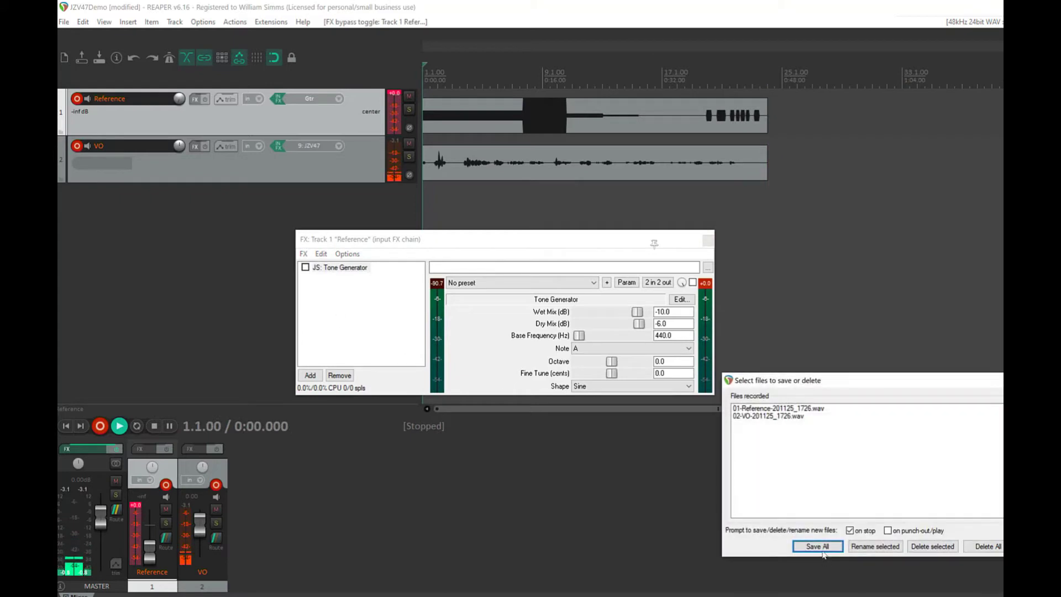
click(820, 547)
click(562, 175)
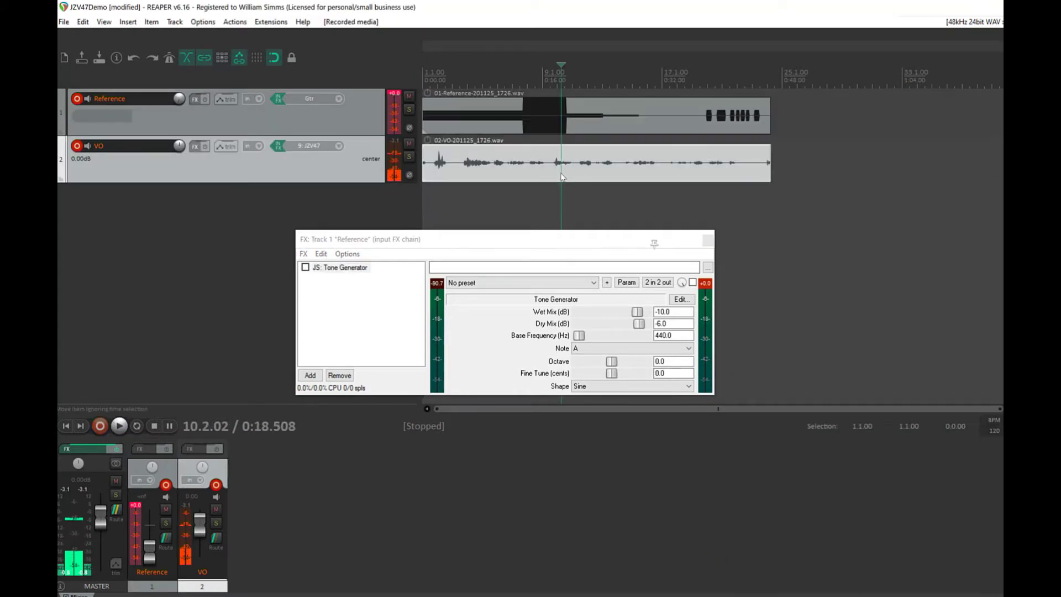
key(Delete)
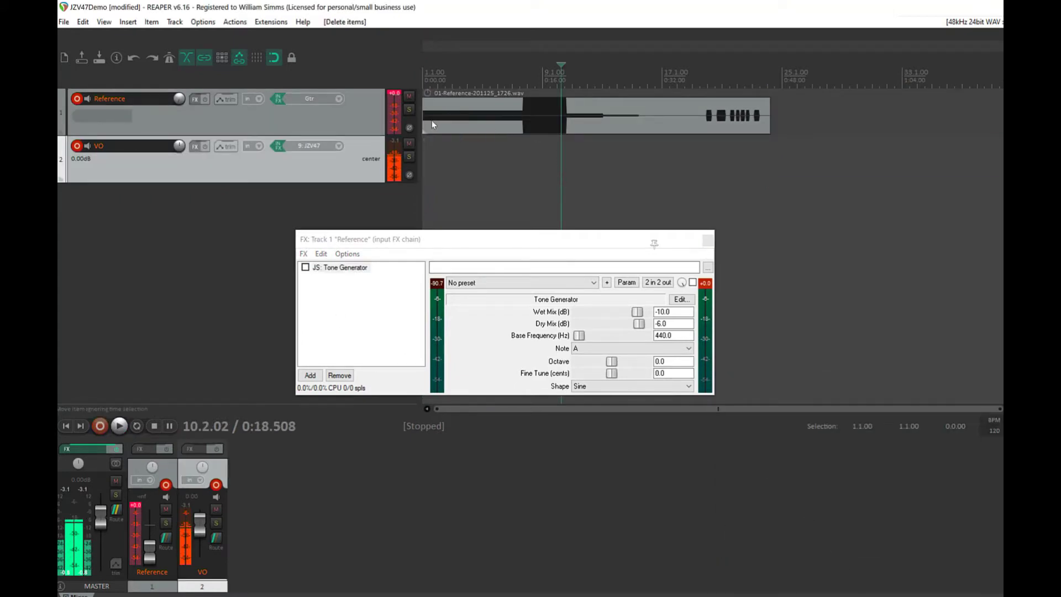
Trim the opening tone section off the Reference item and move the remainder earlier on the timeline
click(393, 94)
mouse_move(423, 115)
mouse_down()
mouse_move(644, 115)
mouse_move(438, 127)
mouse_up()
drag(470, 101, 496, 98)
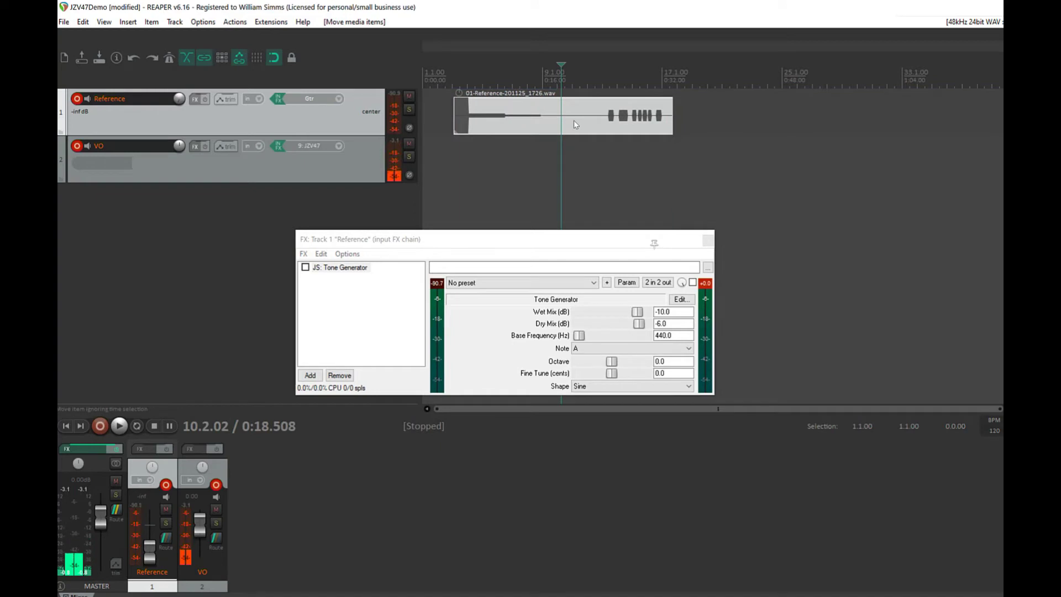
Cut the silent section before the tone bursts out of the Reference item and close the gap
key(s)
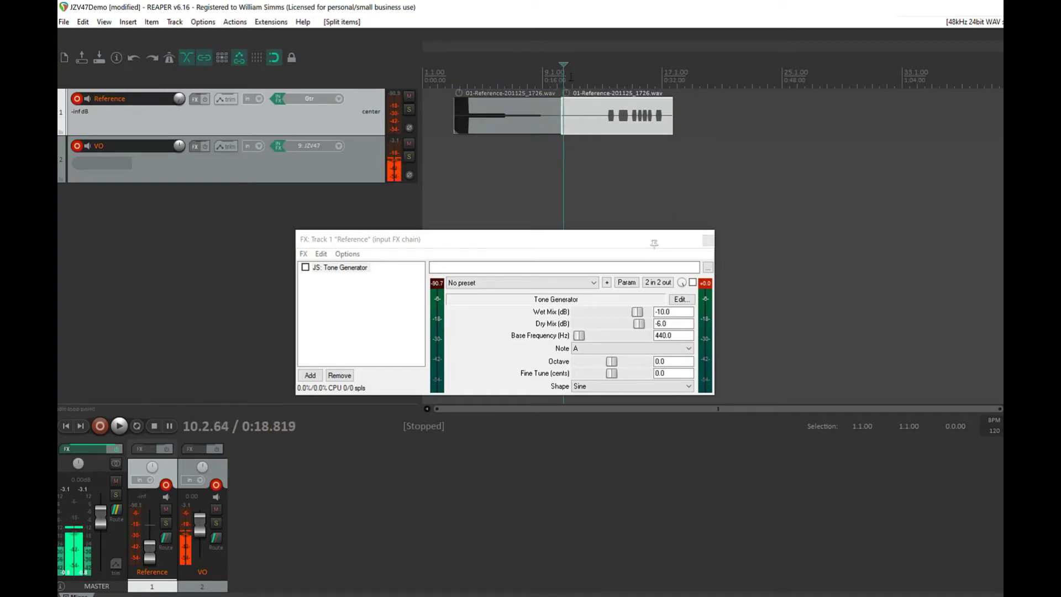
click(599, 77)
key(s)
click(592, 113)
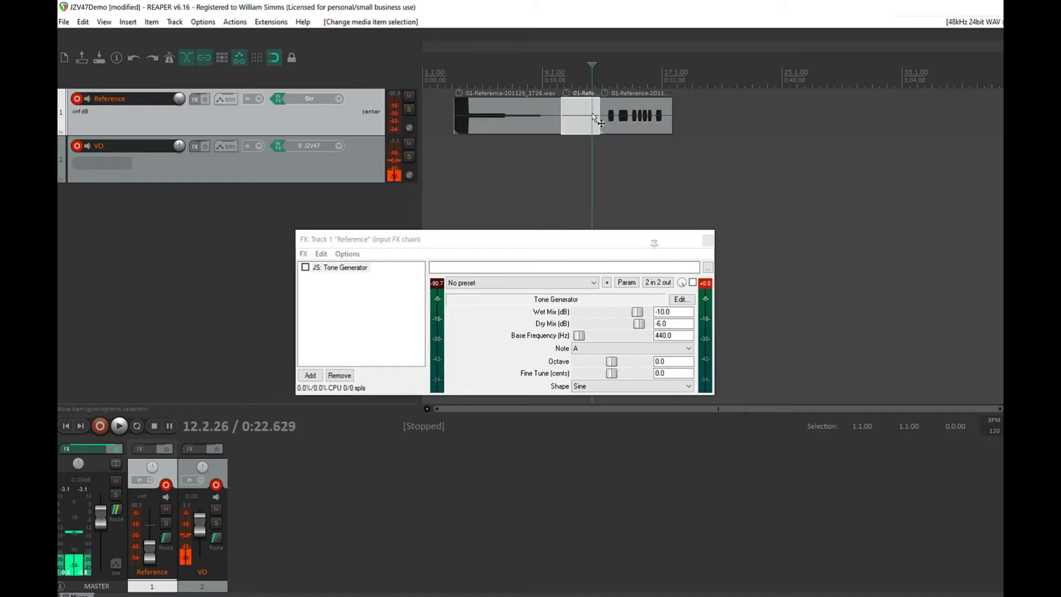
key(Delete)
drag(609, 116, 570, 116)
Glue the two Reference items into a single item
click(552, 110)
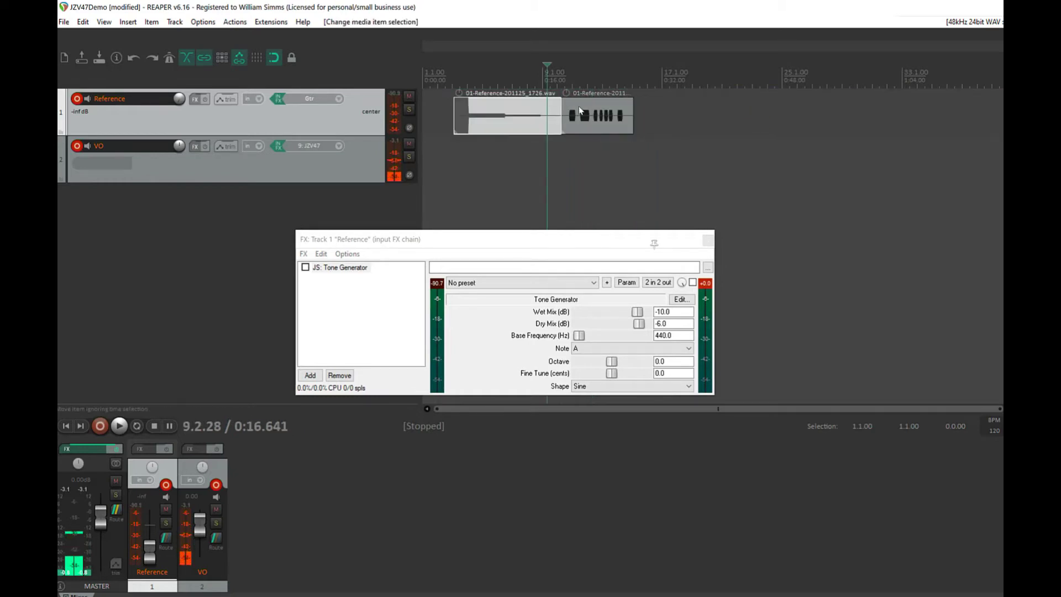
right_click(584, 127)
click(616, 357)
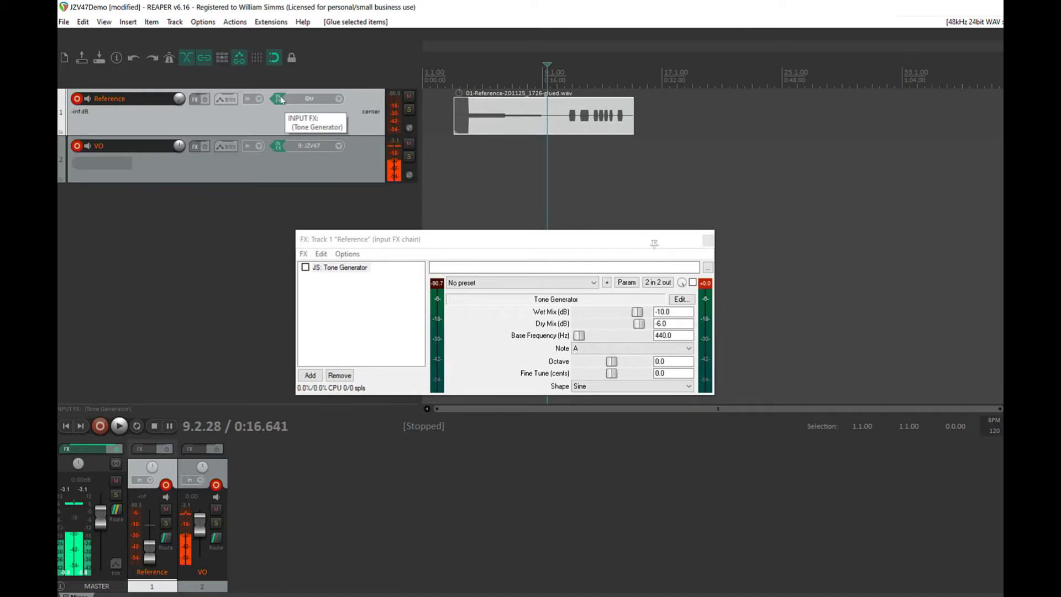
Remove the Tone Generator from the Reference track's input FX and disarm the track
click(325, 269)
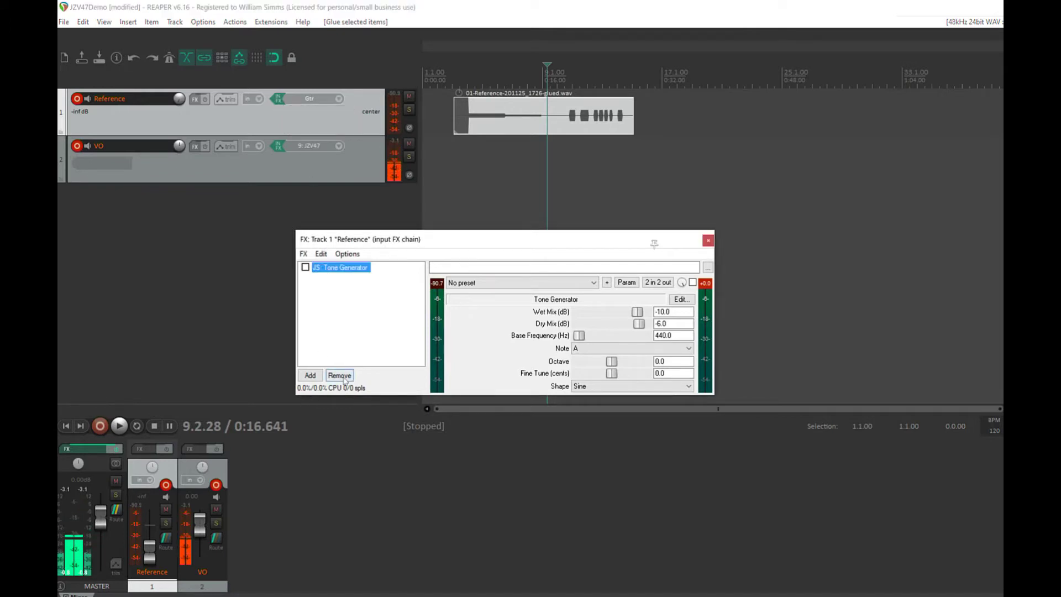
click(339, 376)
click(708, 241)
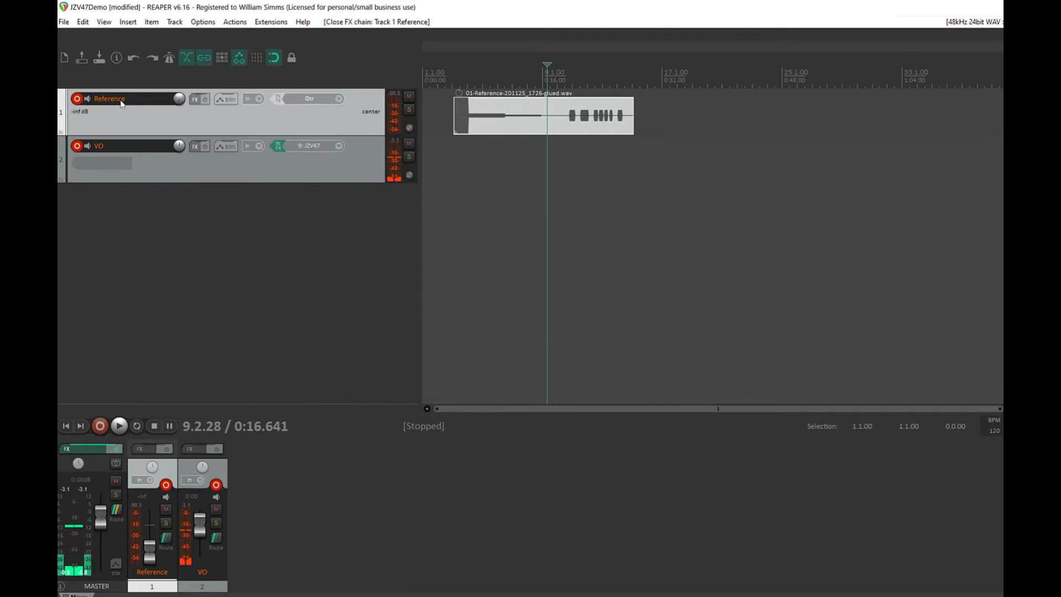
key(ctrl+z)
key(ctrl+z)
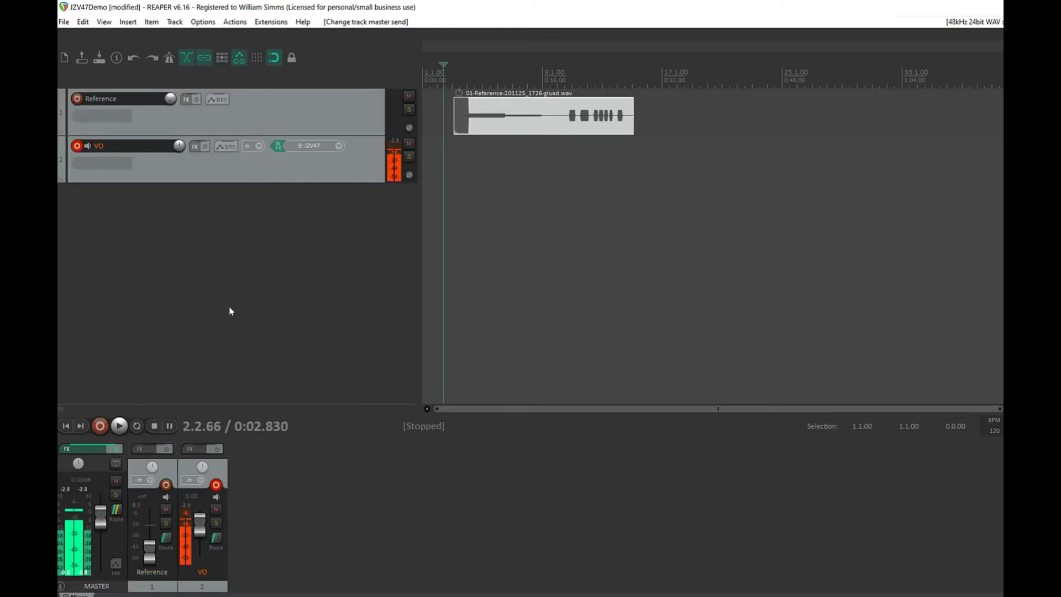
Add a new track named Output and place it between the Reference and VO tracks
right_click(267, 208)
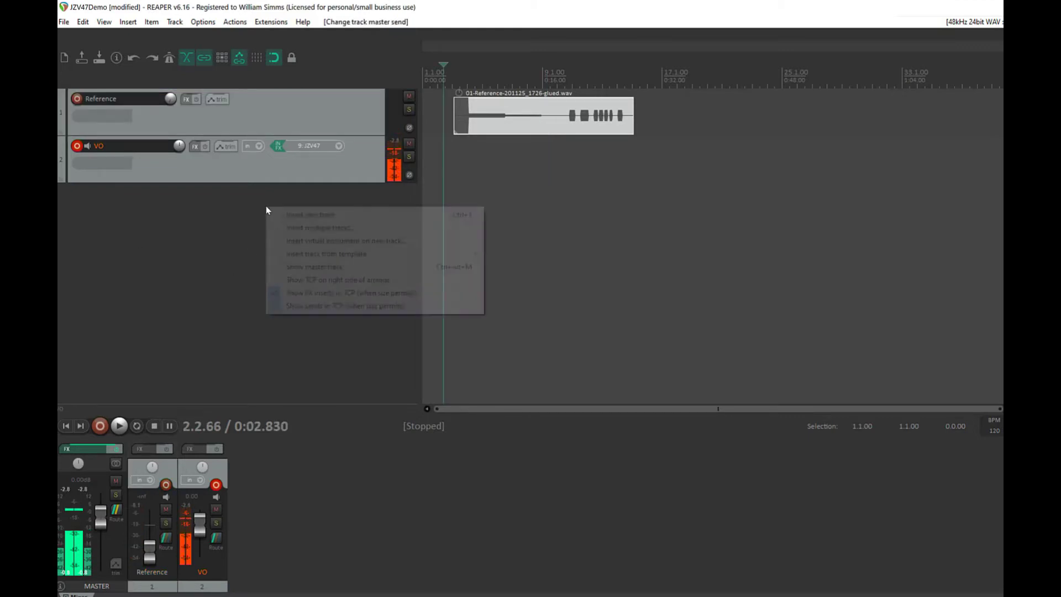
click(310, 215)
double_click(105, 192)
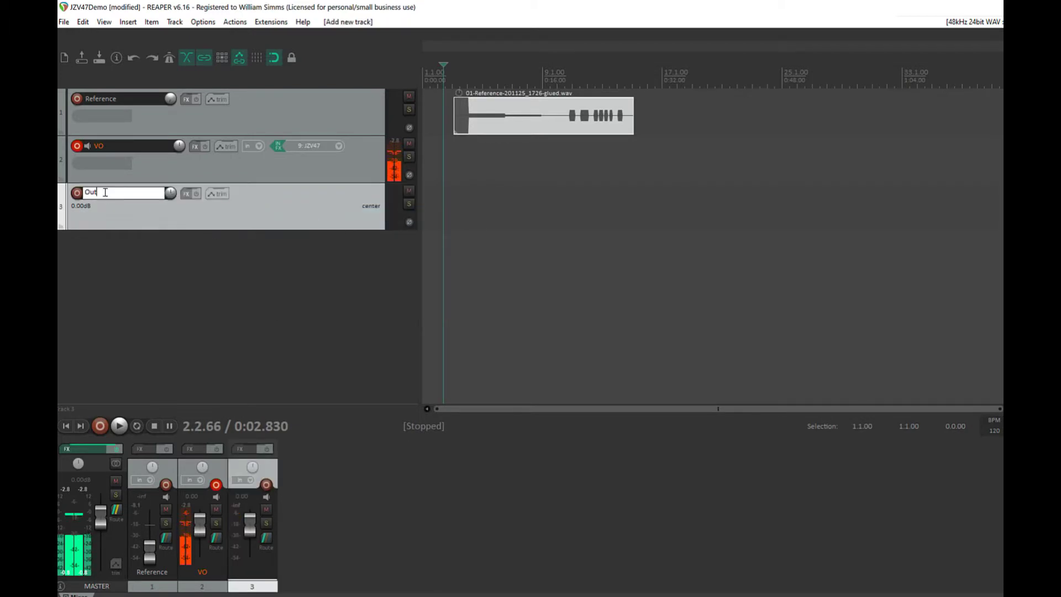
key(Return)
drag(268, 221, 242, 146)
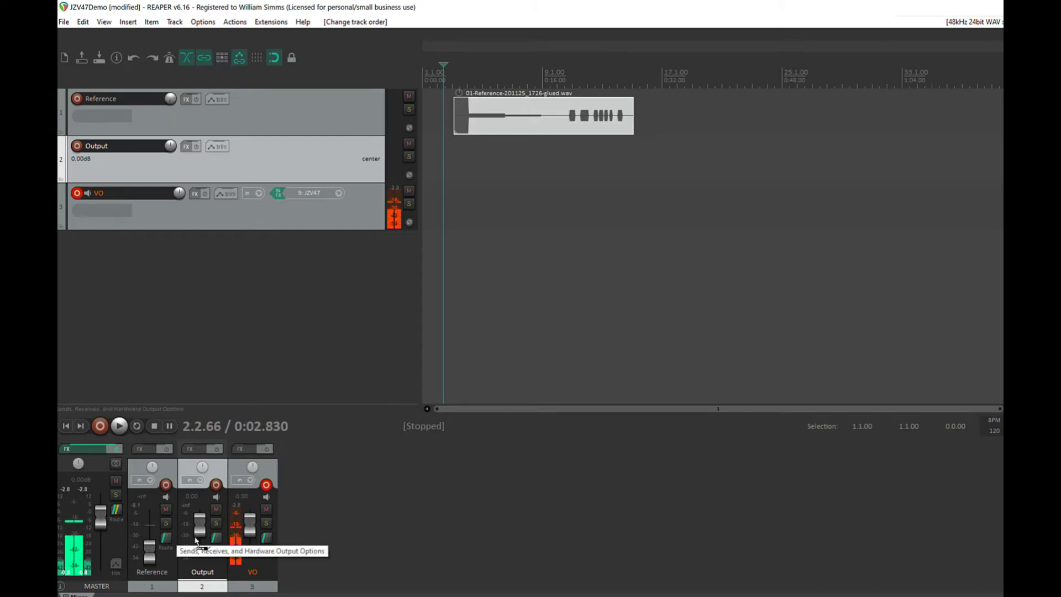
Route the Reference track to the Output track with a send and disable the Reference track's master send
drag(167, 535, 216, 539)
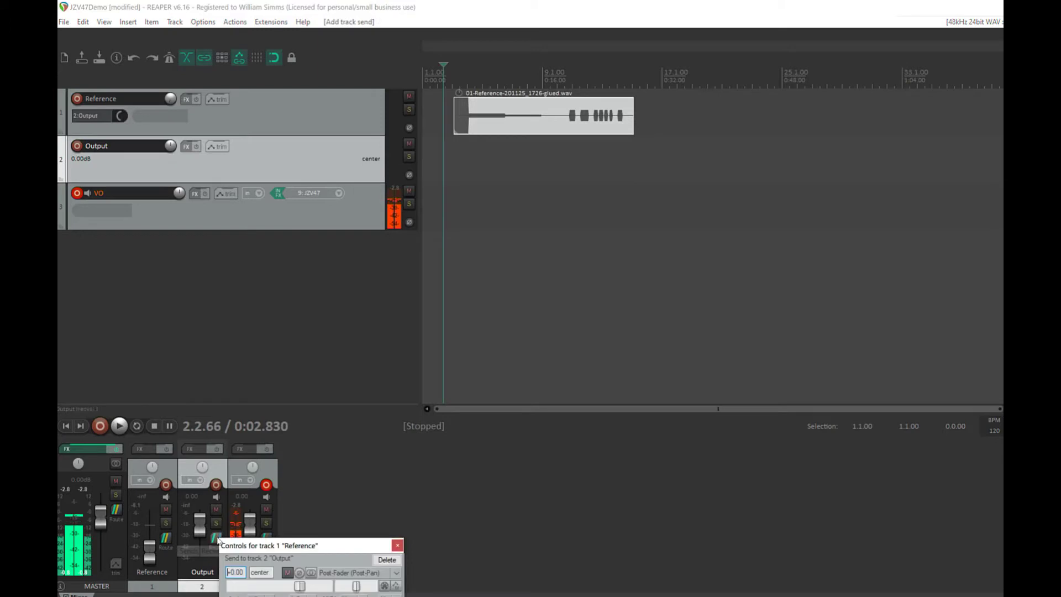
click(398, 546)
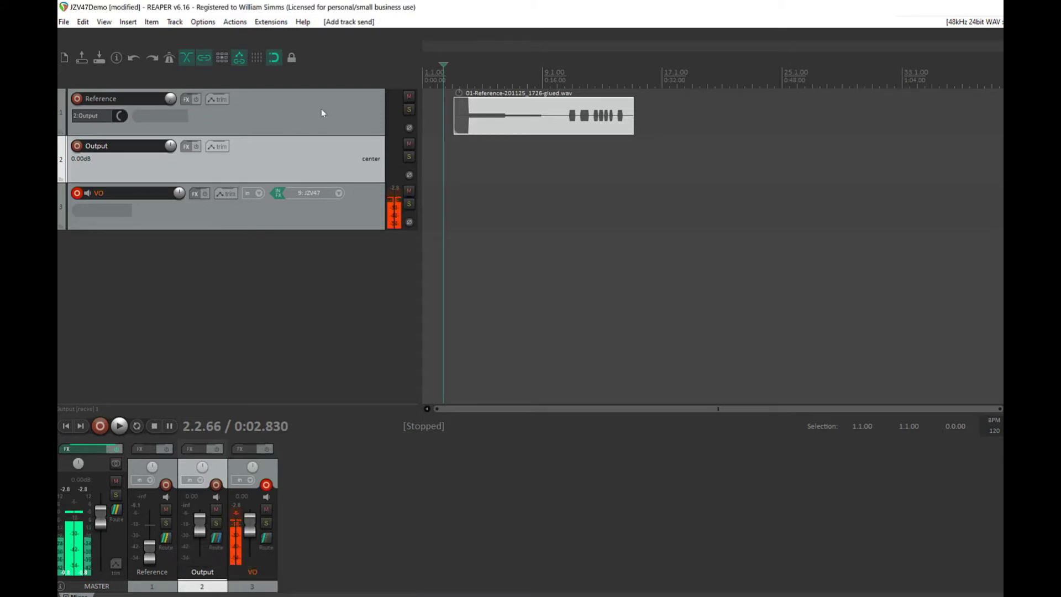
click(166, 539)
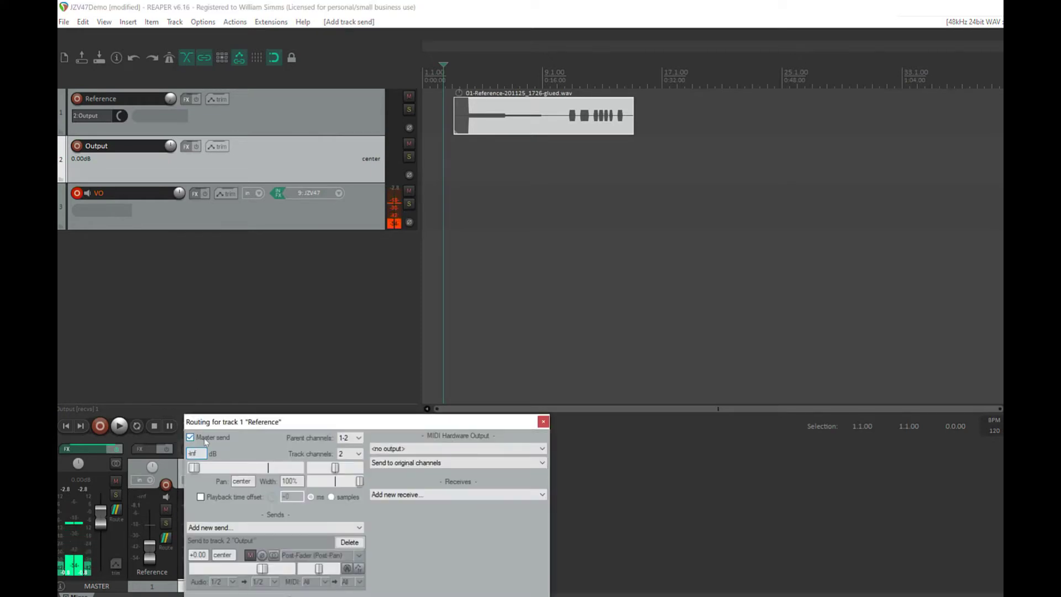
drag(259, 423, 264, 231)
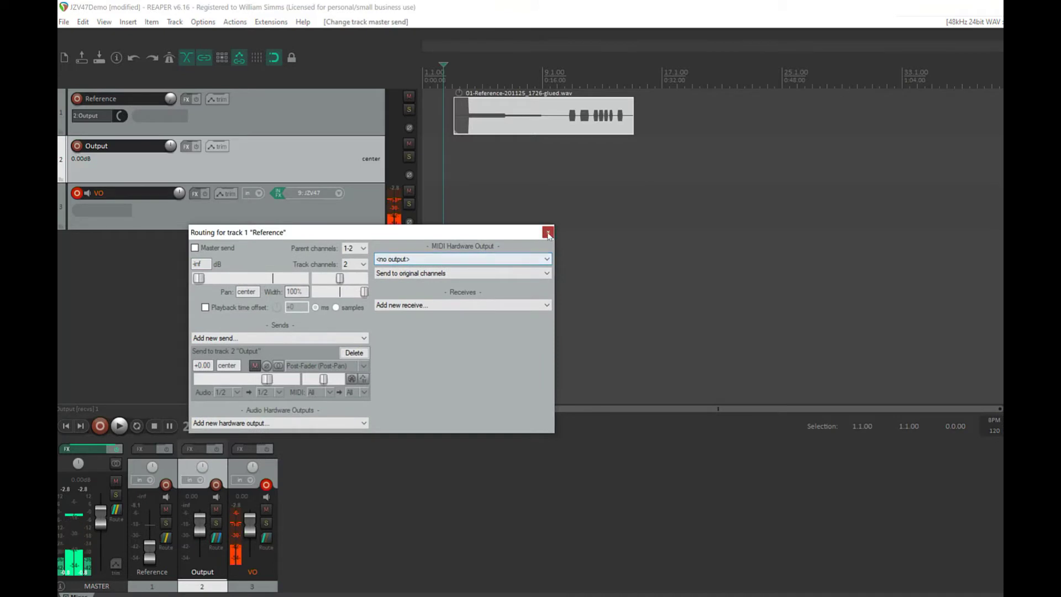
key(Escape)
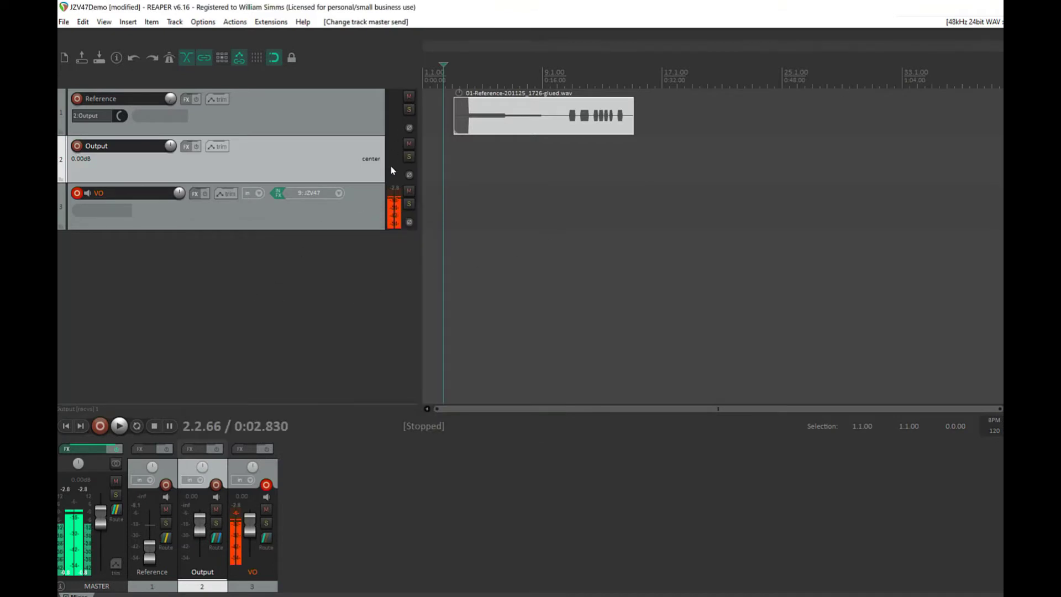
While playing back the tone, set the Reference track's volume to 0.40 dB and the Output track's volume to -21.3 dB
key(space)
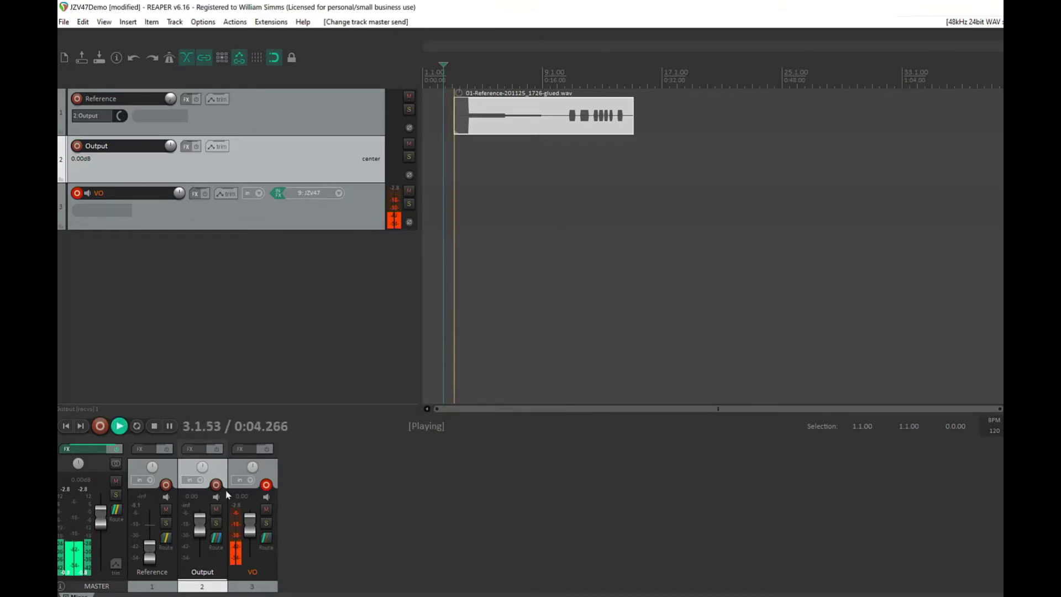
drag(149, 548, 206, 539)
click(162, 533)
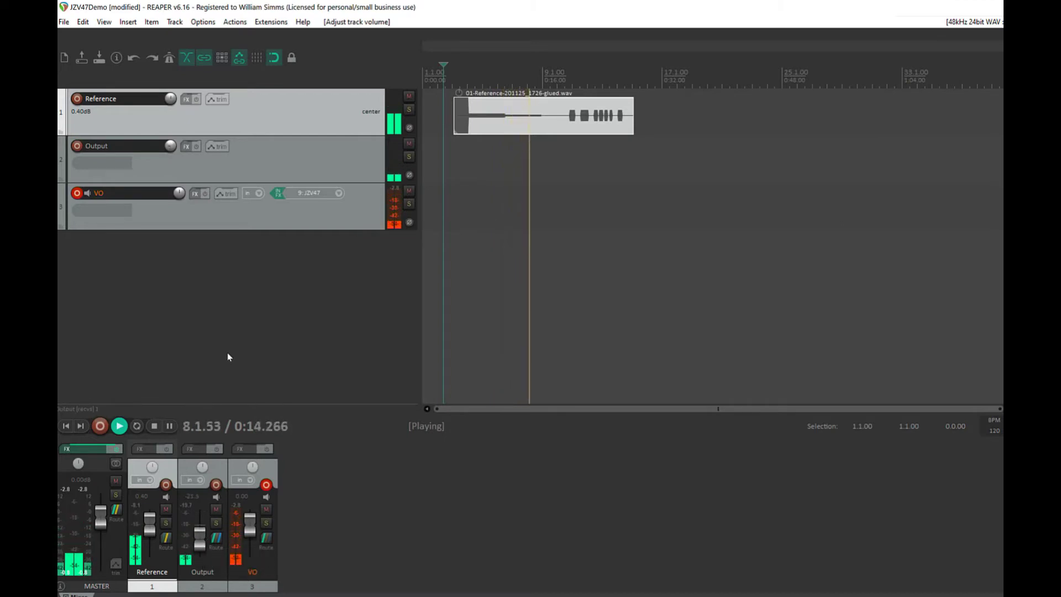
key(space)
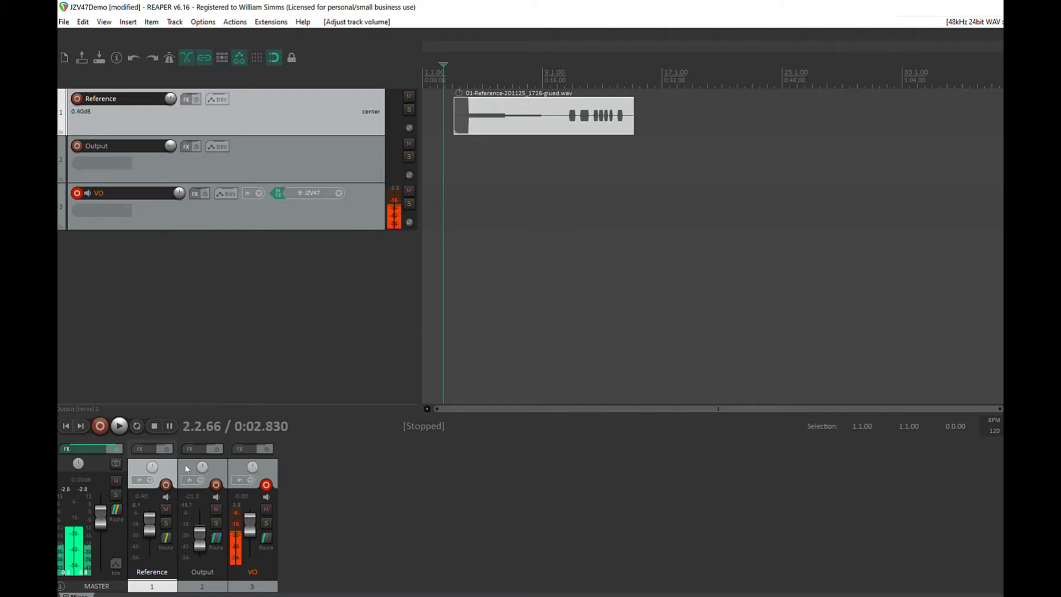
Check the routing during playback by toggling mute on the Reference track and on the Output track
key(space)
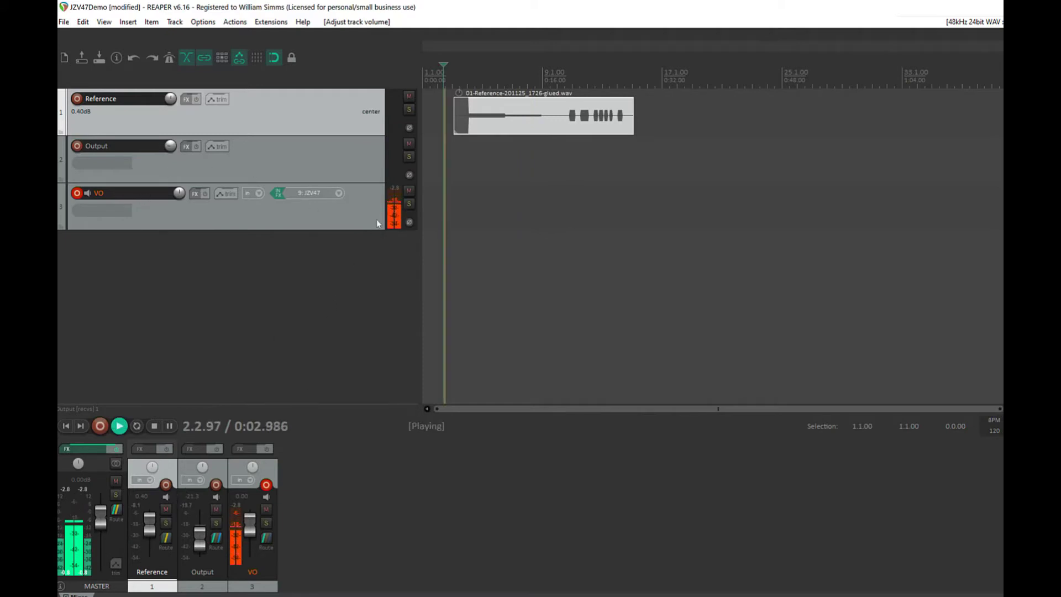
click(409, 96)
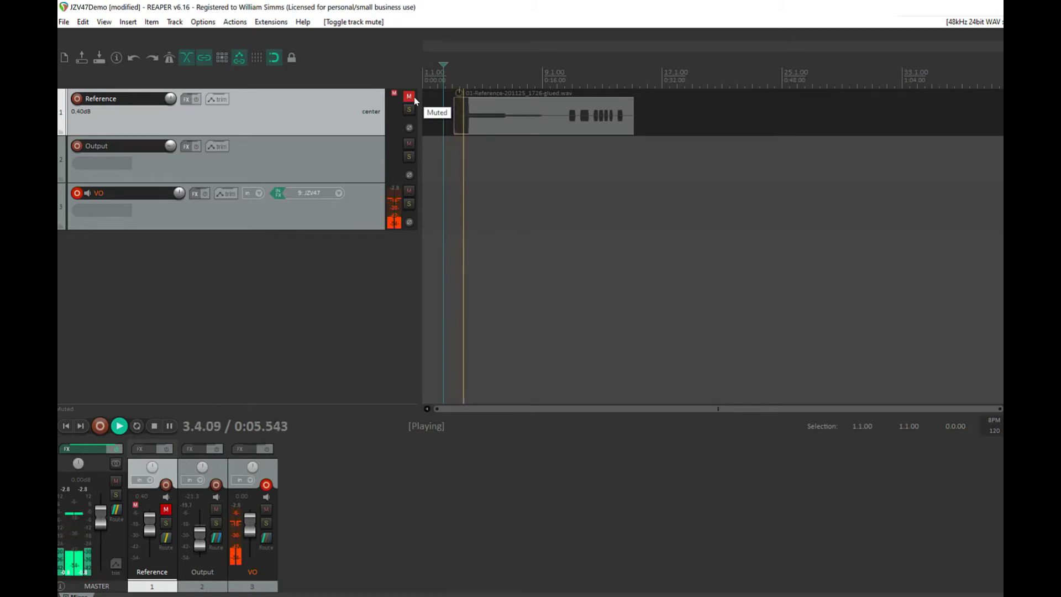
key(space)
click(409, 96)
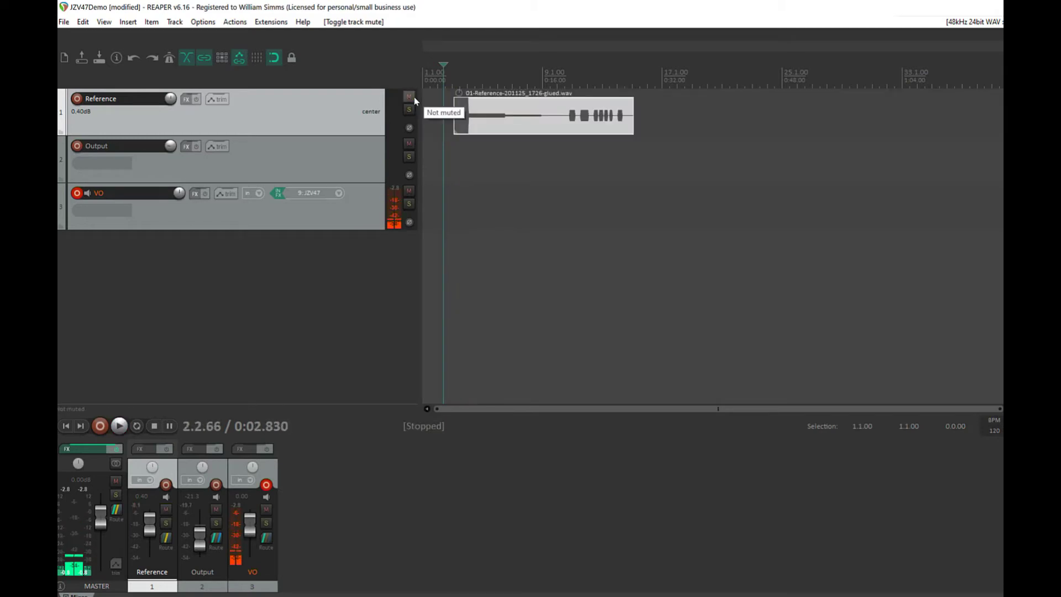
key(space)
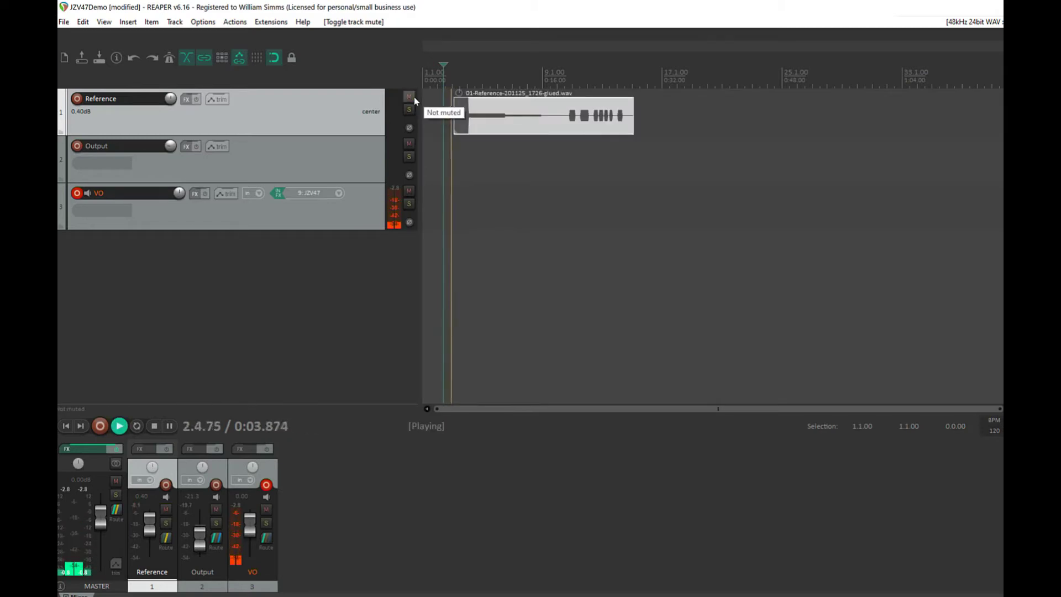
click(410, 97)
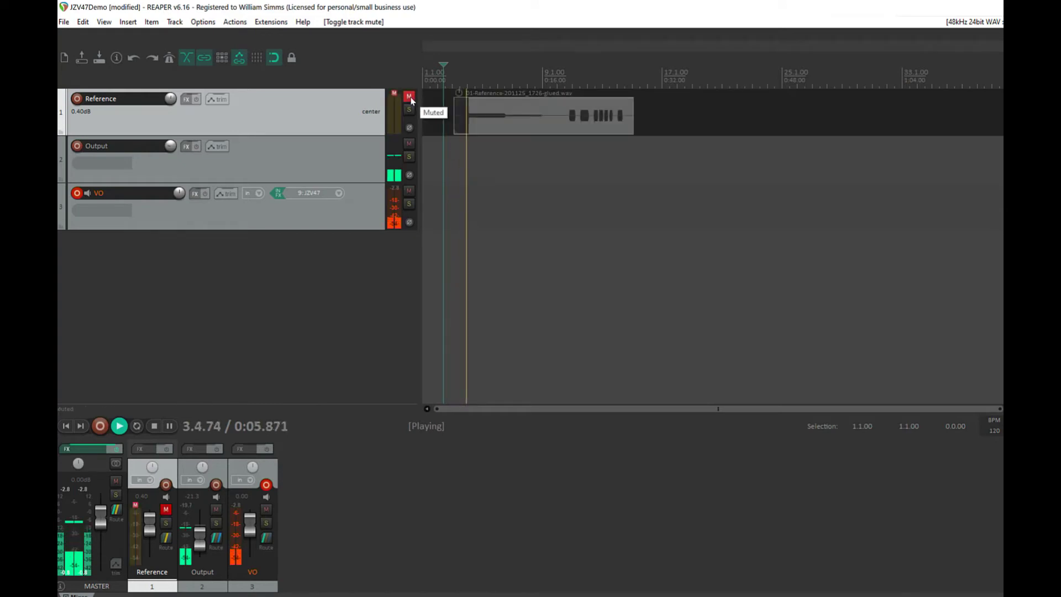
click(410, 97)
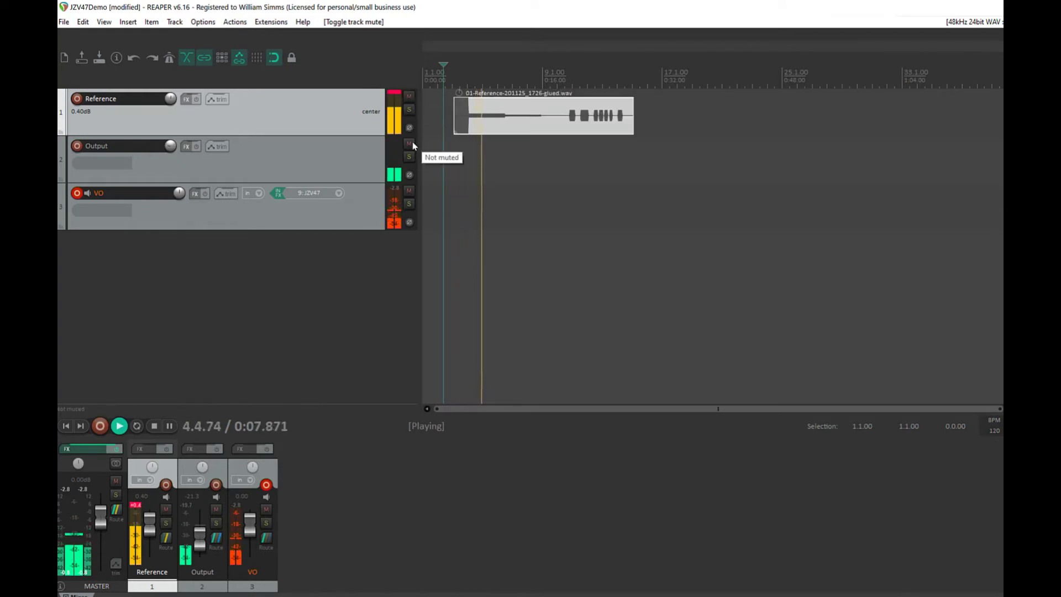
click(410, 144)
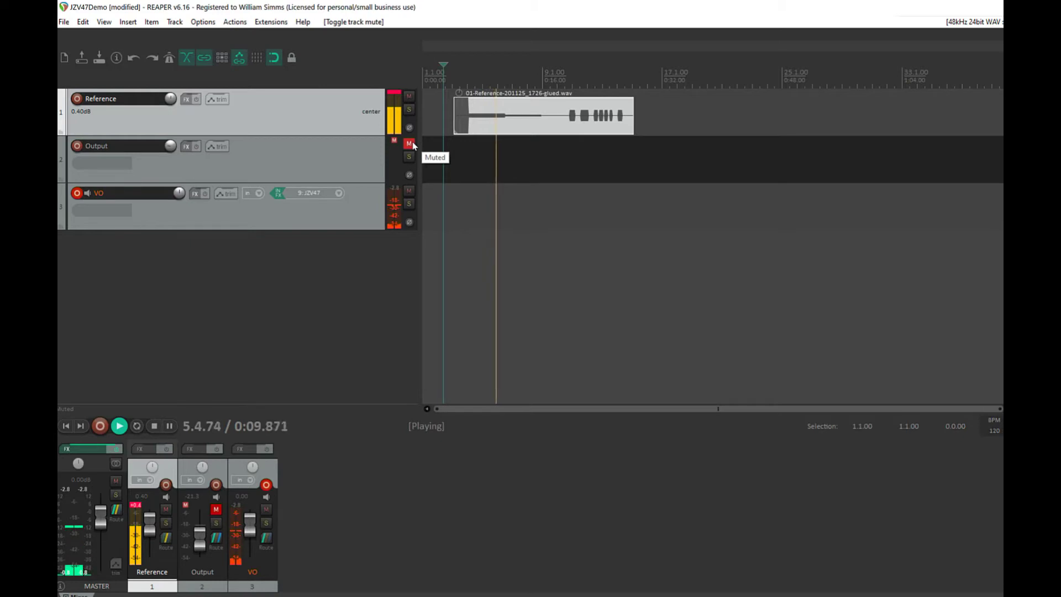
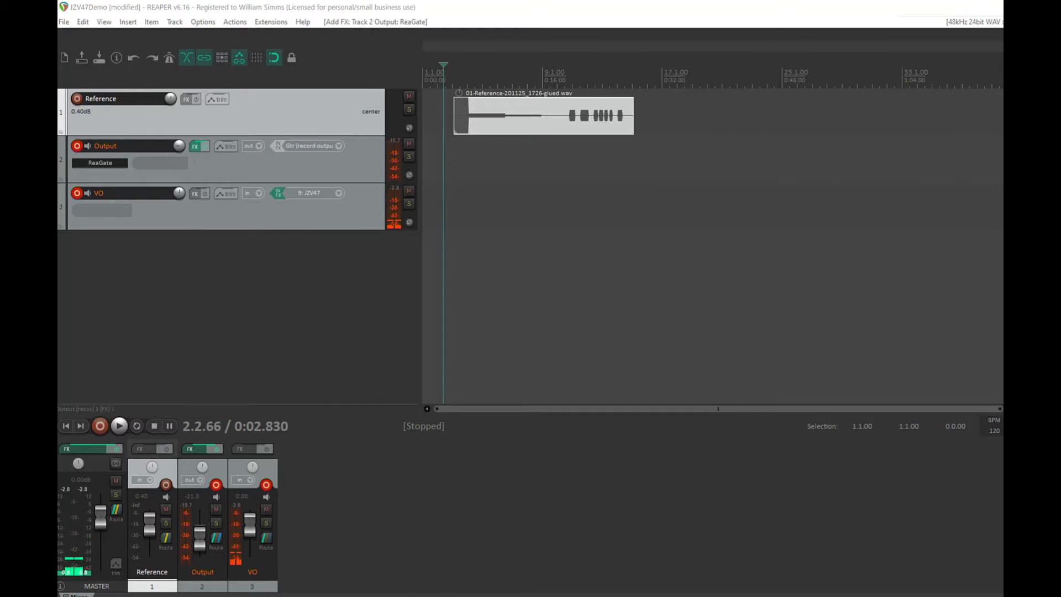
Try a ReaGate threshold of -1.6 dB on the Output track during playback, and reset it to -inf
drag(834, 158, 659, 228)
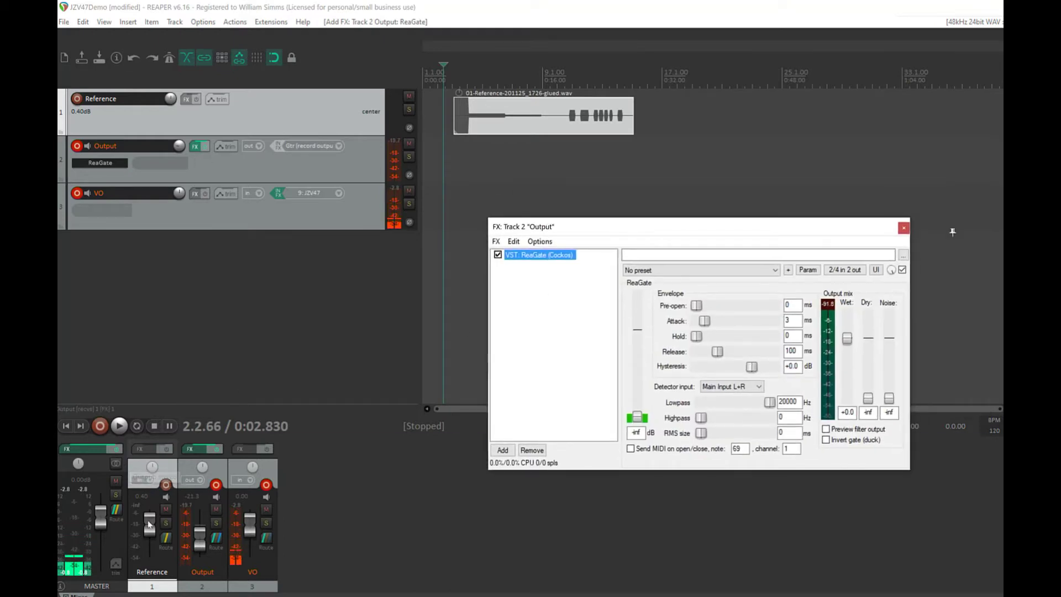
key(space)
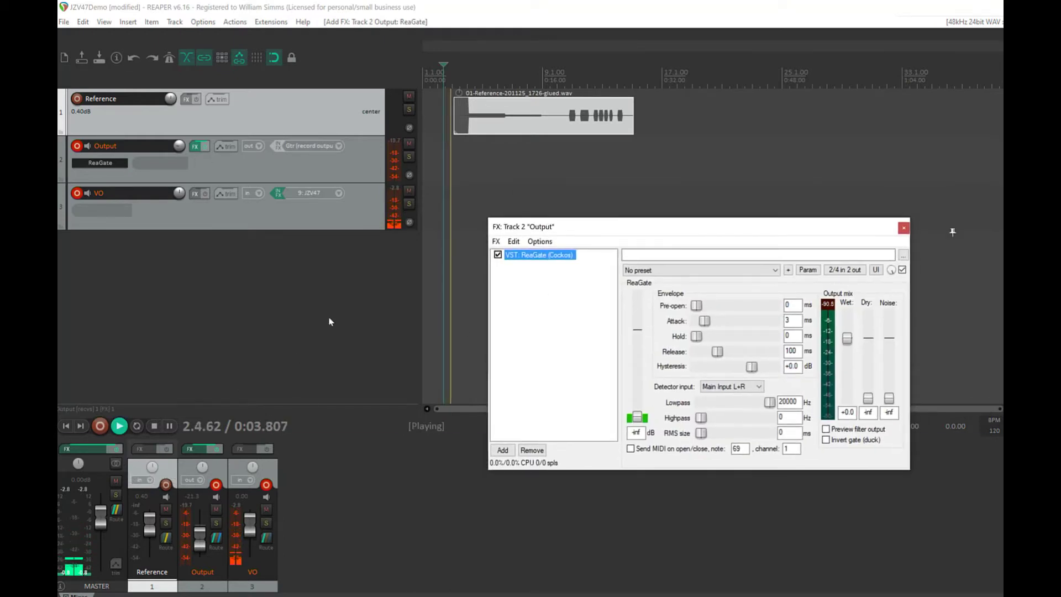
drag(638, 418, 637, 335)
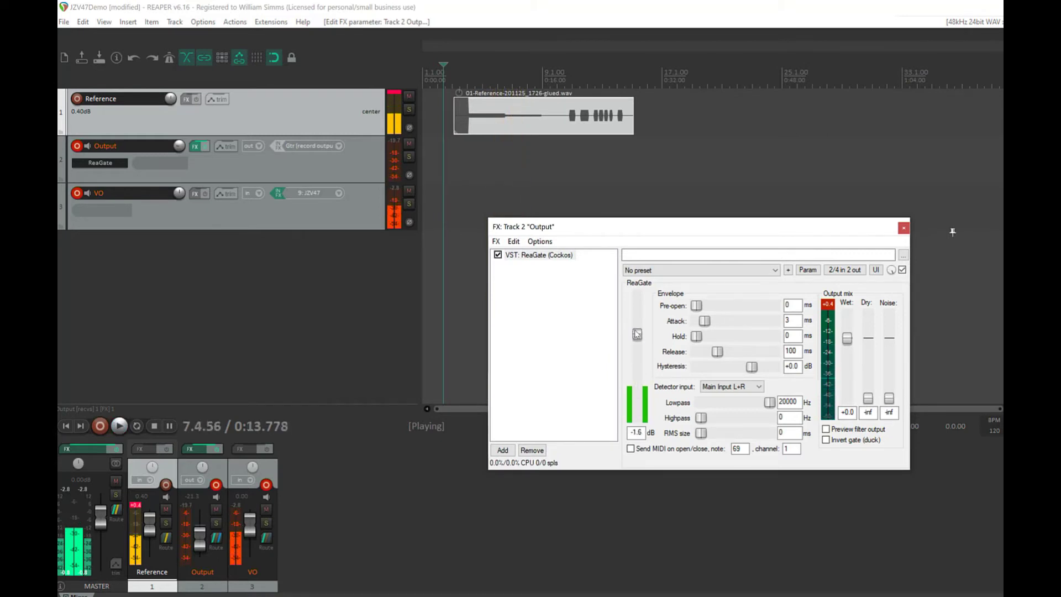
key(space)
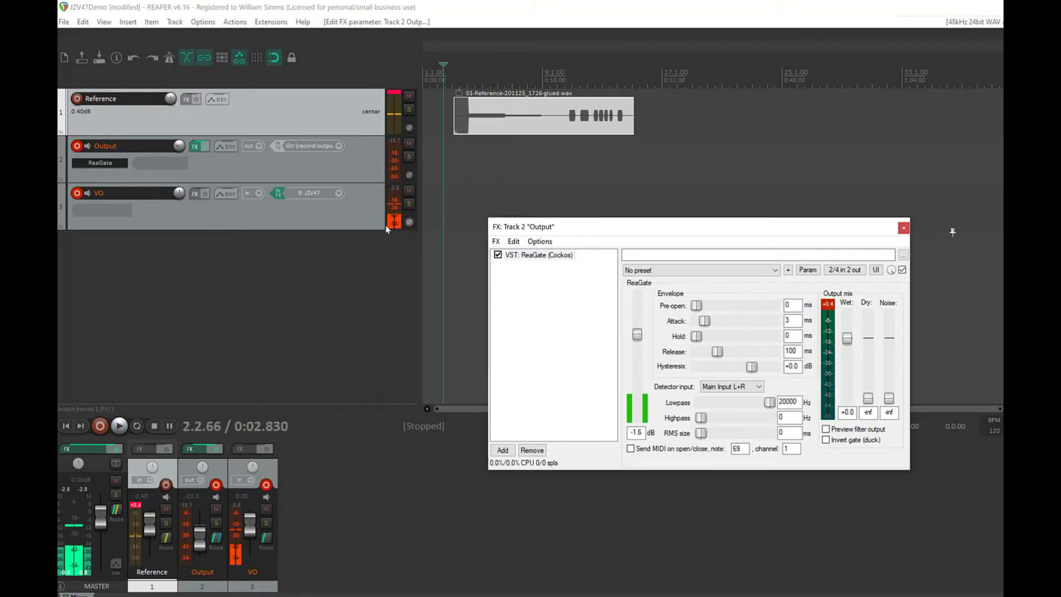
click(137, 506)
drag(640, 333, 635, 423)
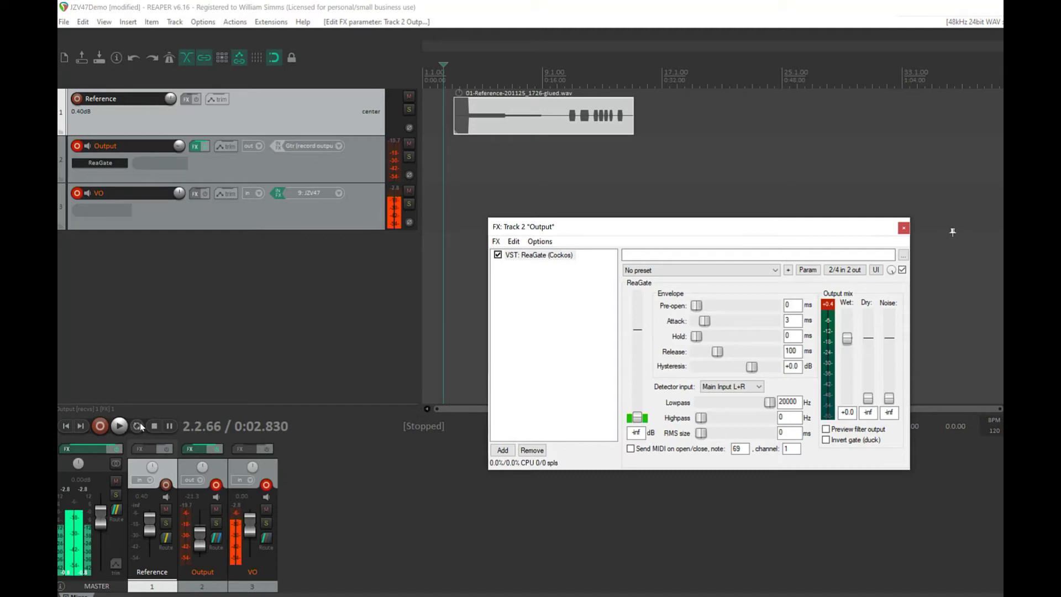
Turn on repeat and set the time selection to span the whole Reference item
right_click(140, 426)
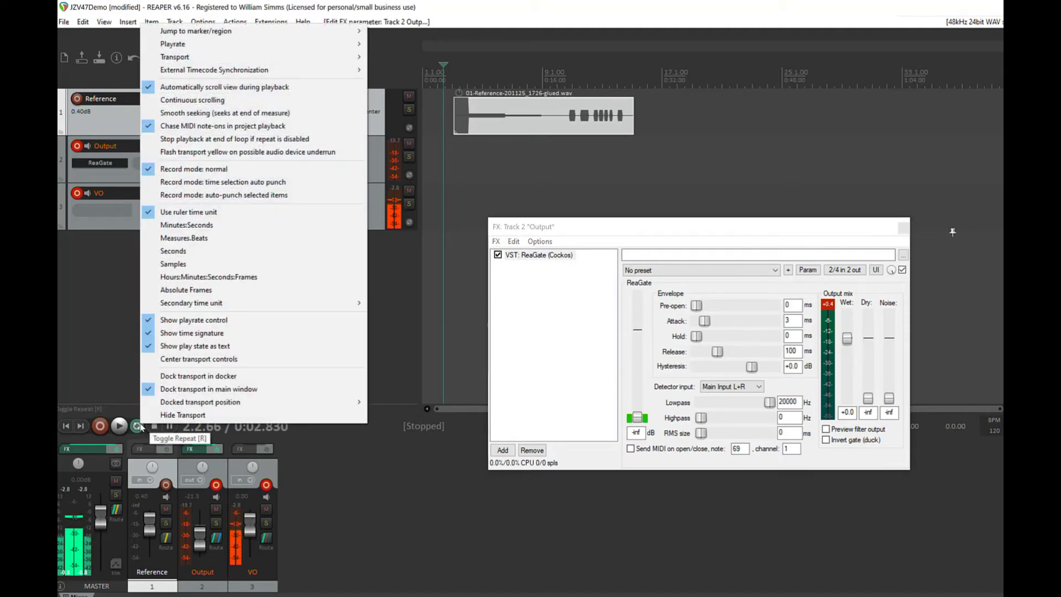
click(117, 388)
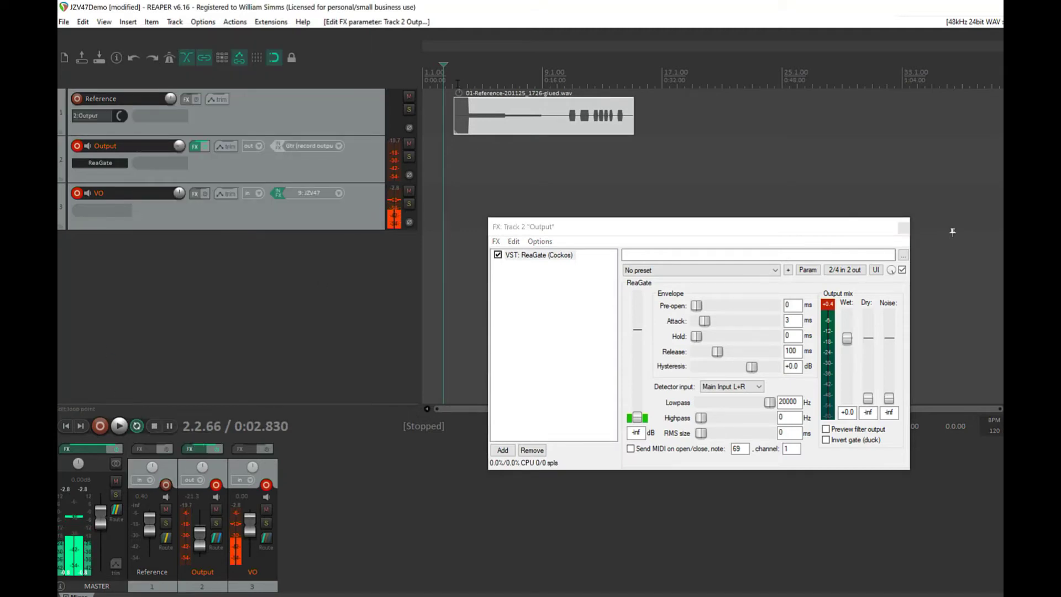
drag(458, 83, 634, 81)
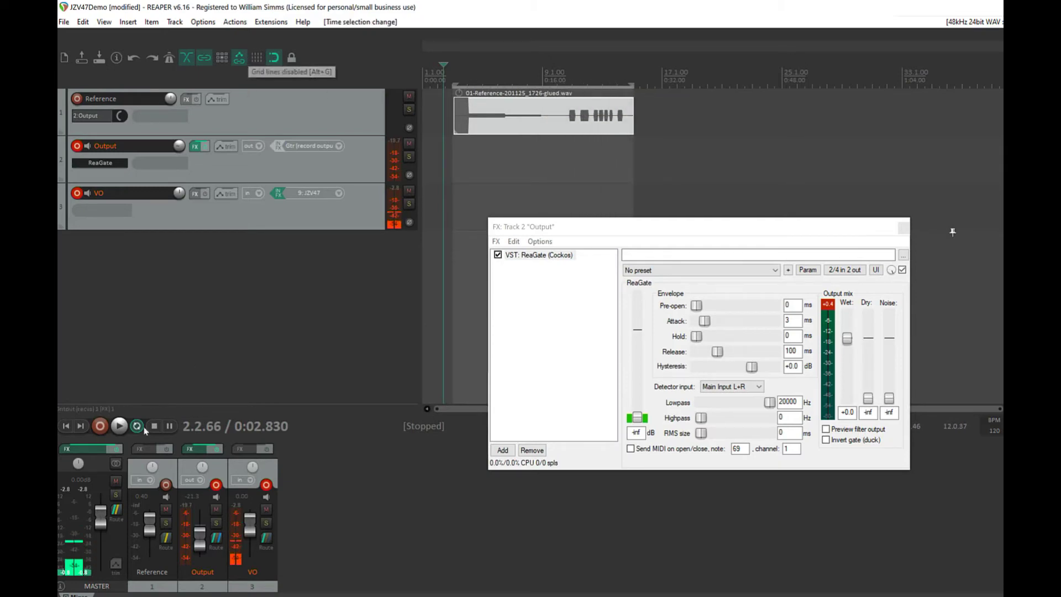
Switch the record mode to time selection auto punch and start recording the armed tracks
right_click(101, 432)
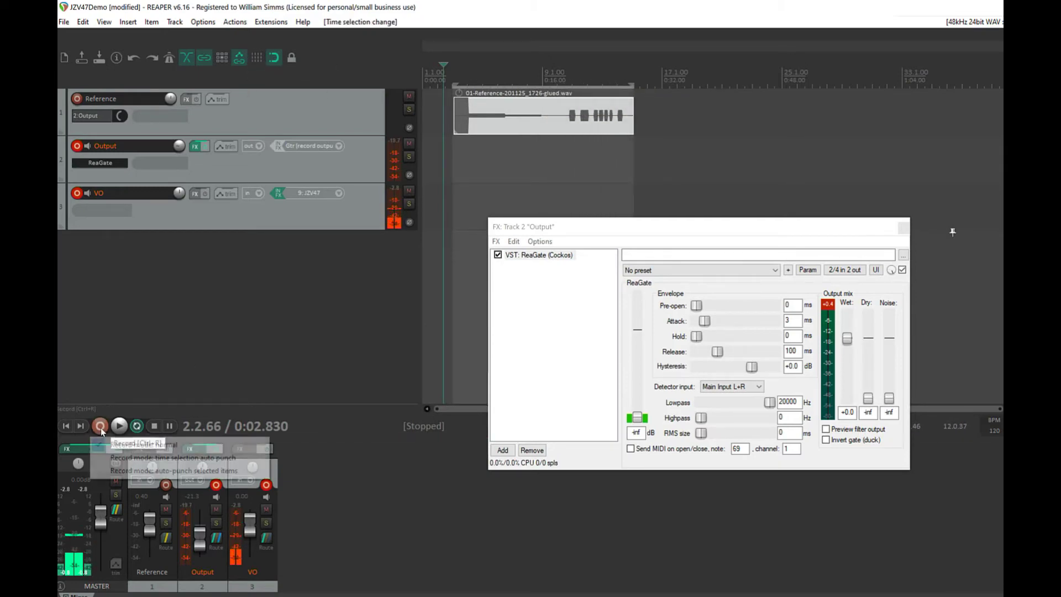
click(128, 458)
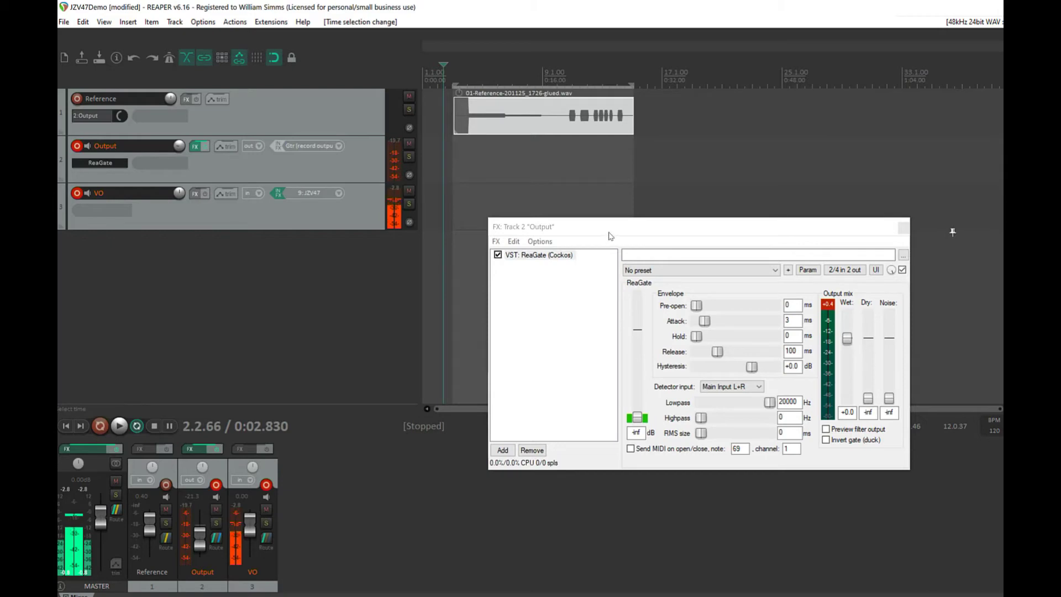
drag(609, 233, 593, 232)
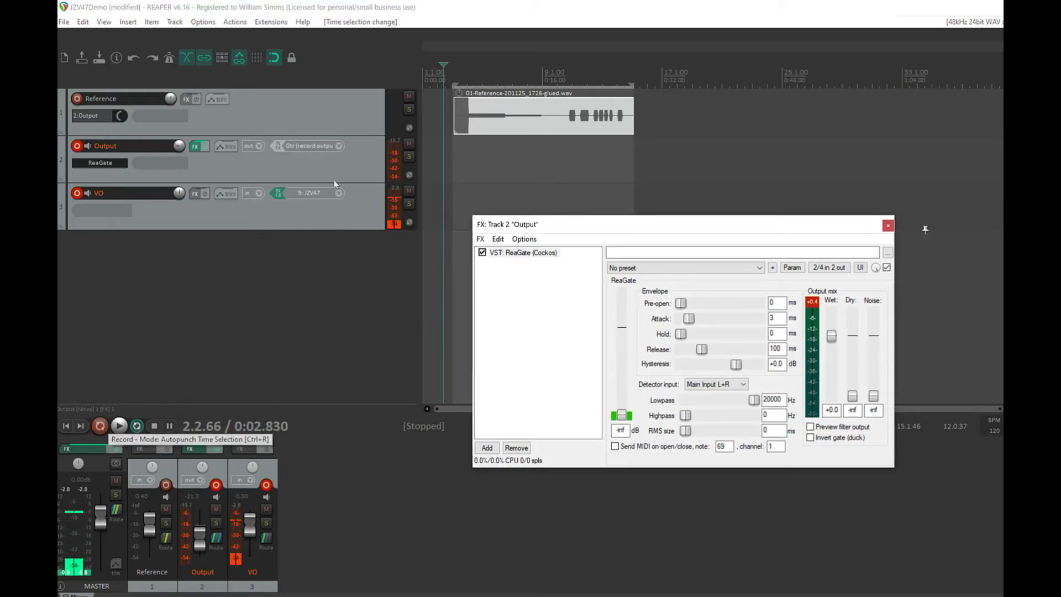
click(100, 426)
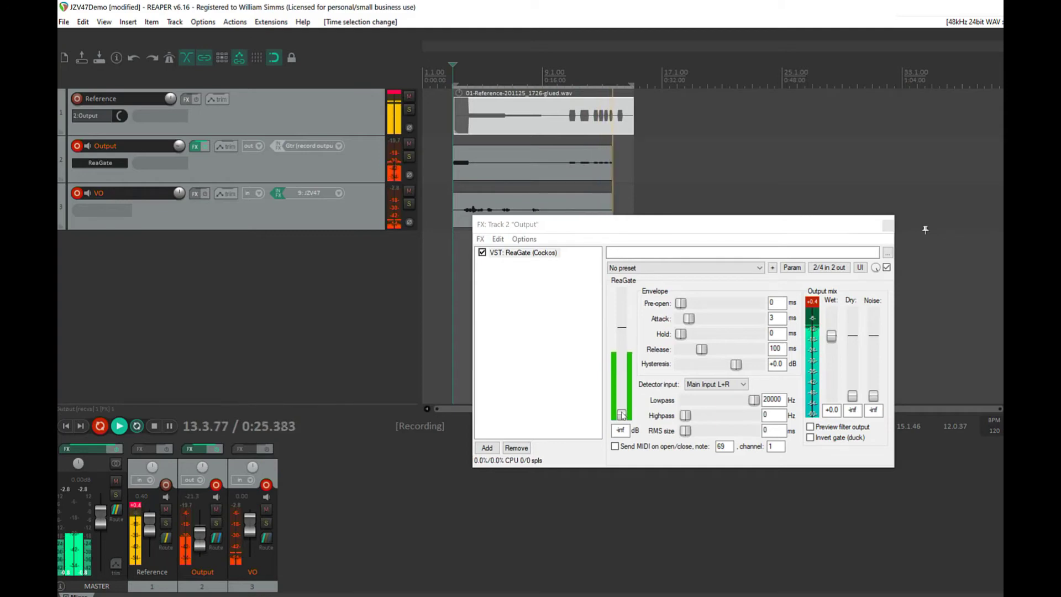
During the looped recording, set the ReaGate threshold to +1.2 dB, -9.5 dB and finally -26.1 dB, and stop recording
drag(622, 414, 624, 325)
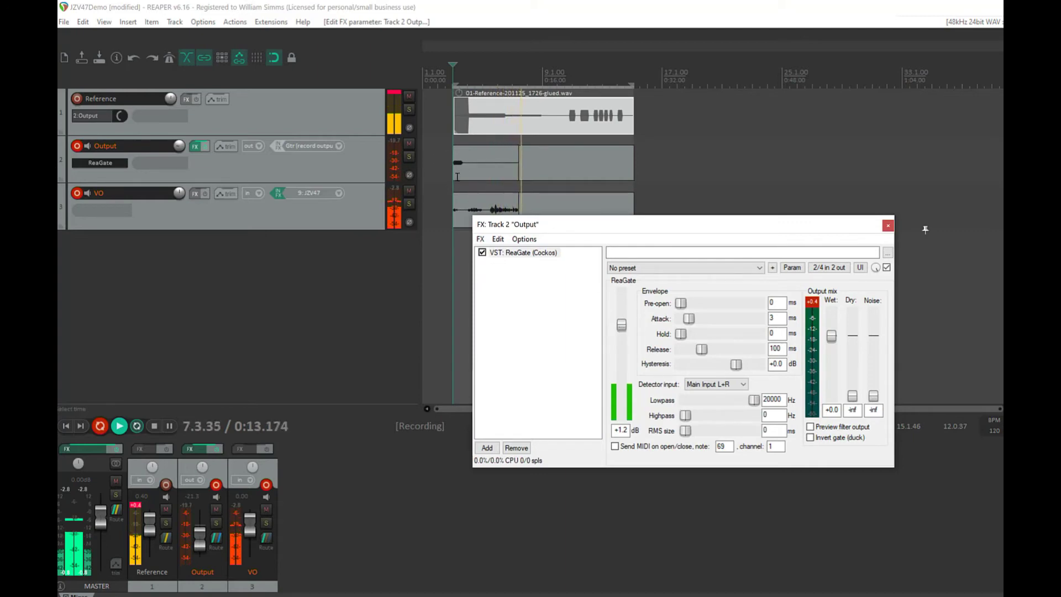
drag(621, 325, 621, 352)
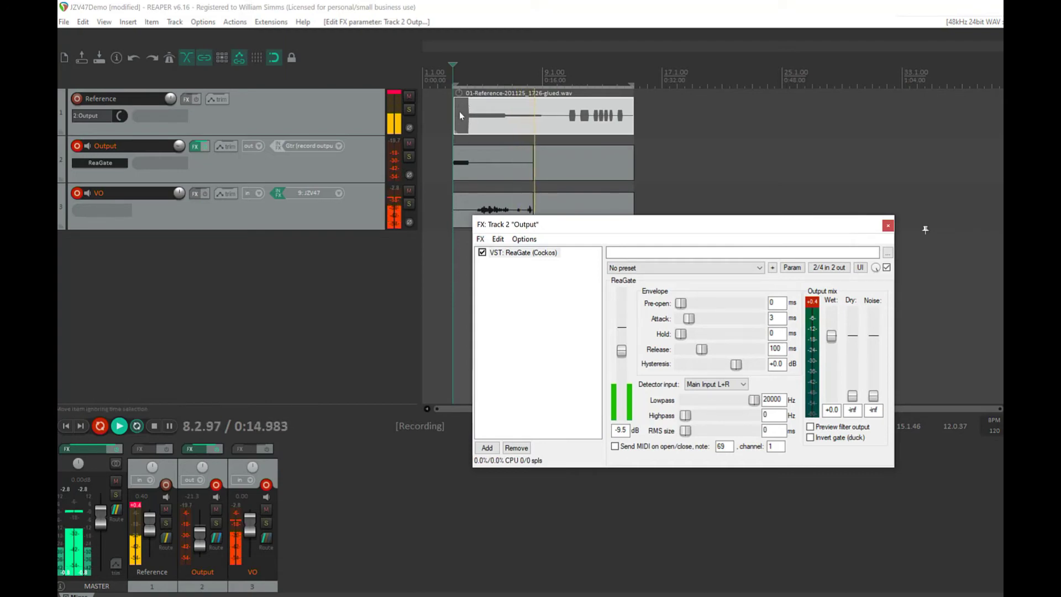
drag(622, 351, 624, 377)
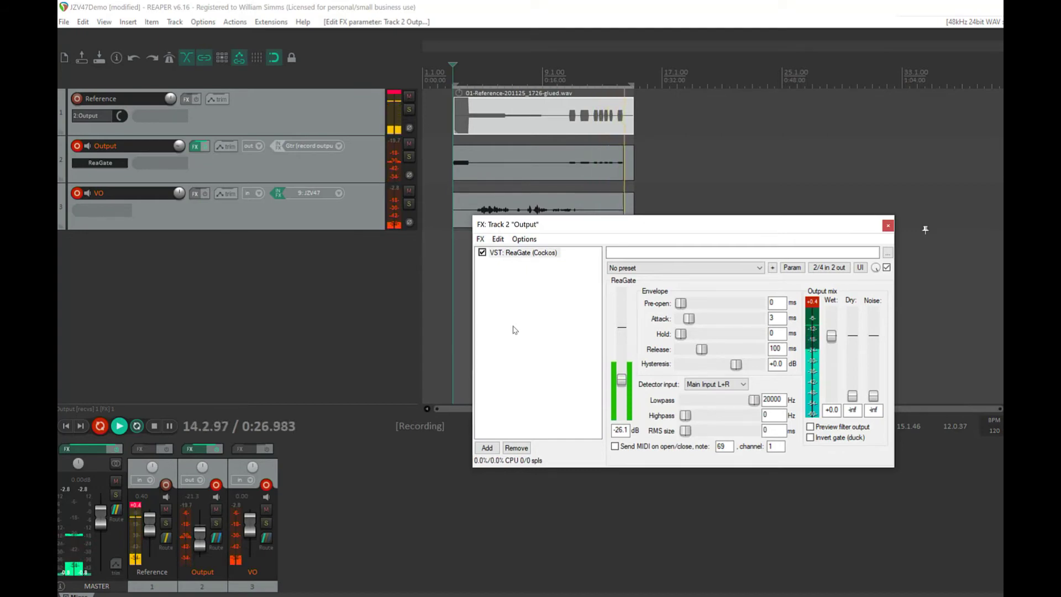
key(space)
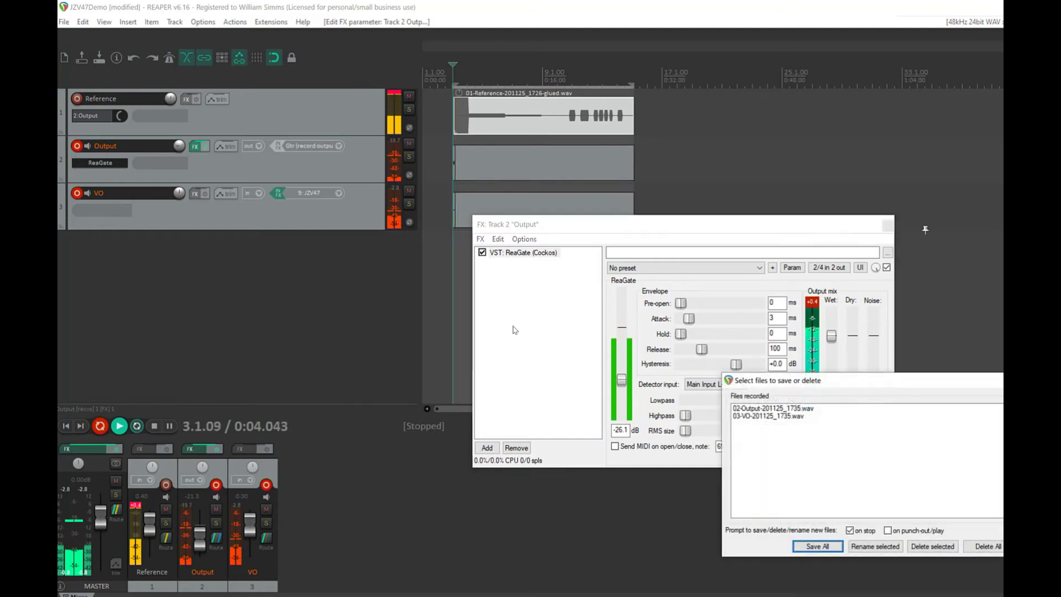
Save all the recorded files and close the Output track's effects window
click(827, 549)
click(470, 215)
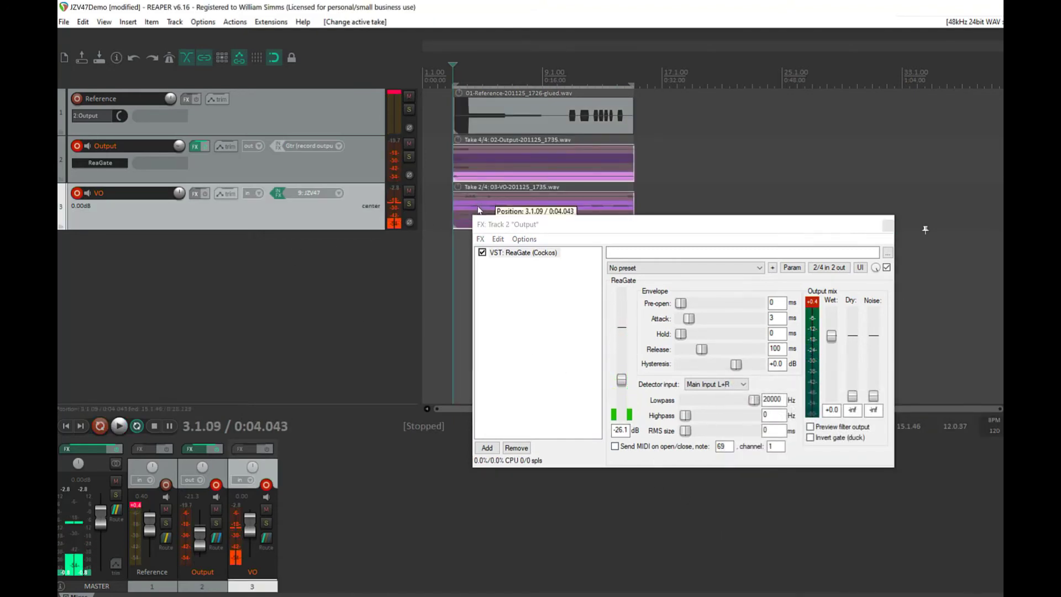
click(551, 210)
click(888, 225)
Delete the recorded multi-take item from the VO track
click(492, 216)
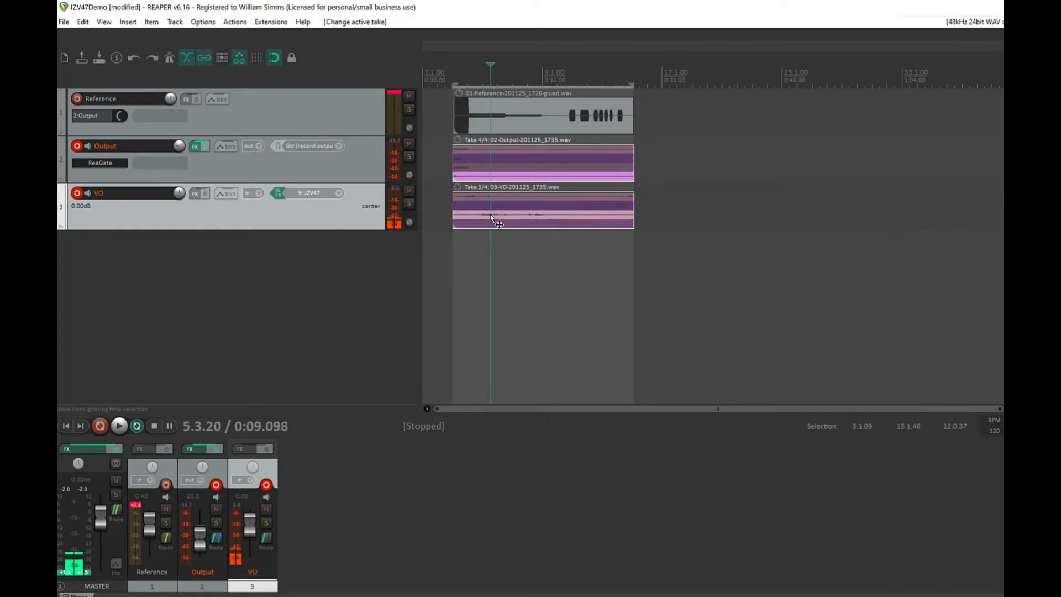
click(466, 196)
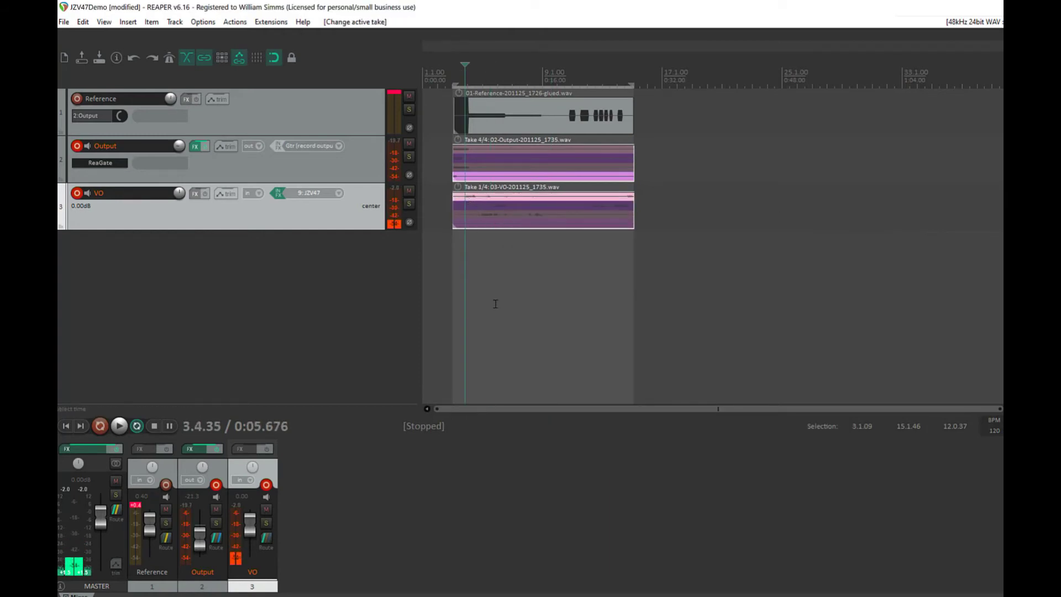
click(493, 219)
key(Delete)
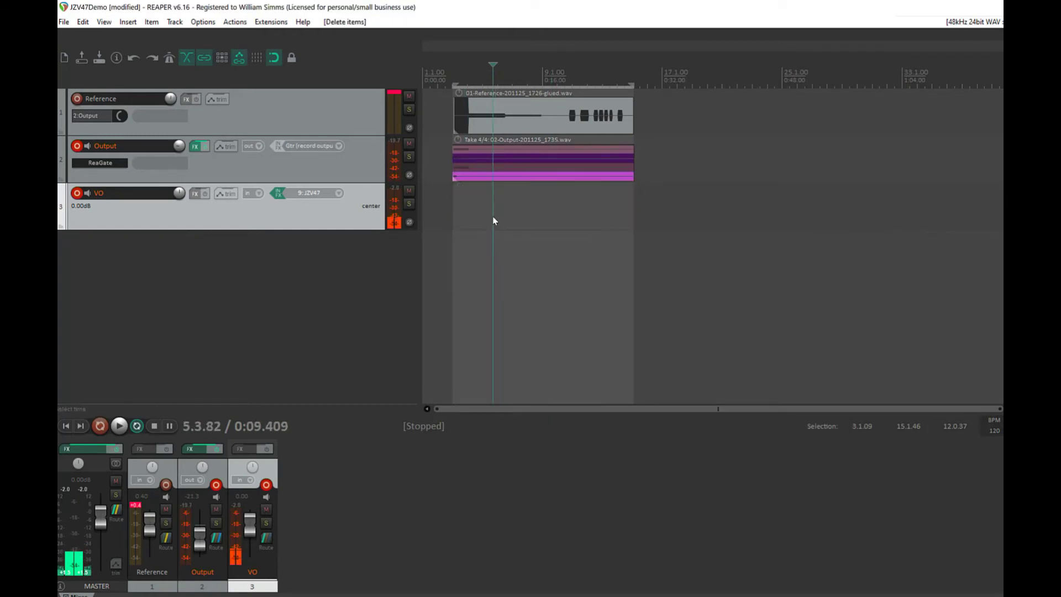
Make the third take active on the Output track and enlarge the track's height to compare how each take's opening tone is gated
click(500, 174)
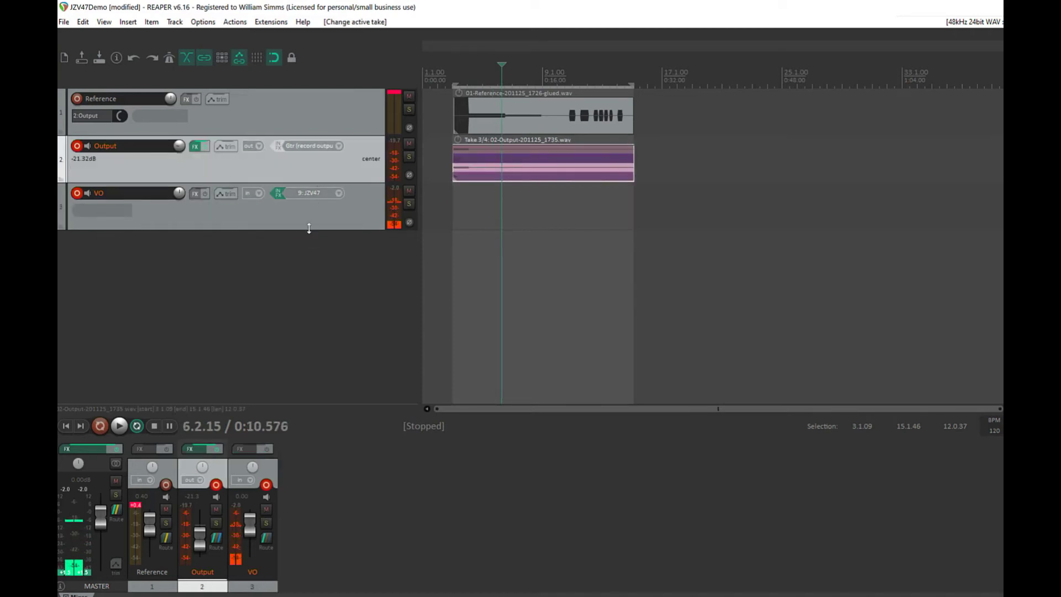
drag(309, 228, 366, 346)
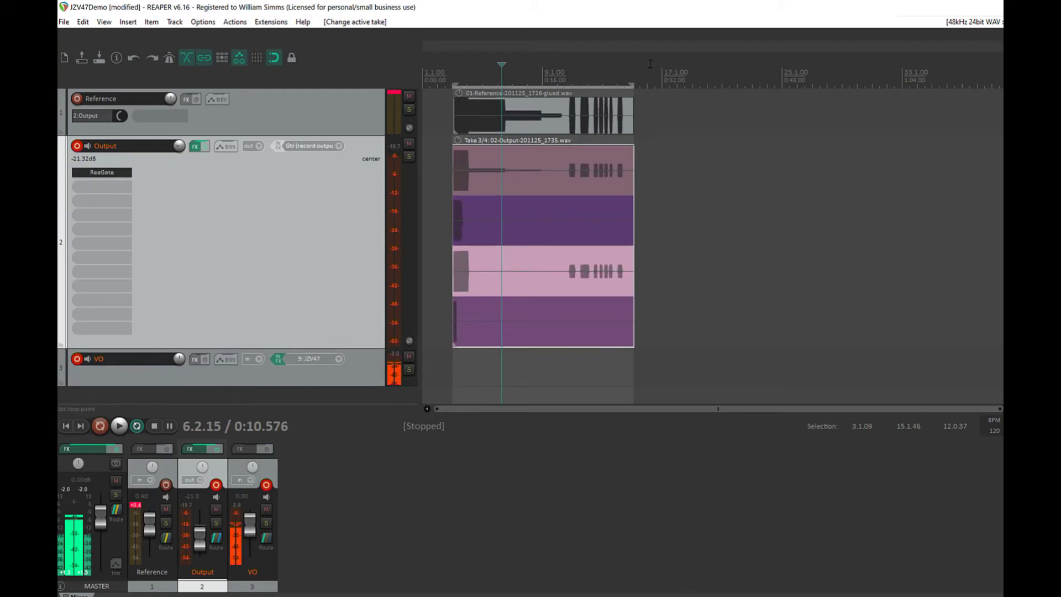
scroll(618, 189, up, 5)
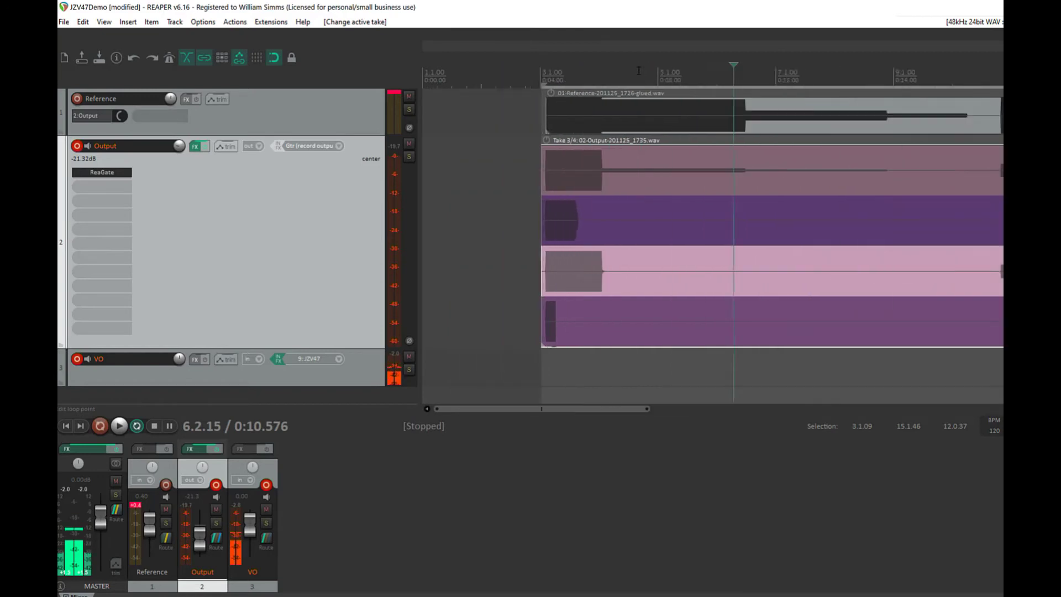
scroll(618, 184, down, 1)
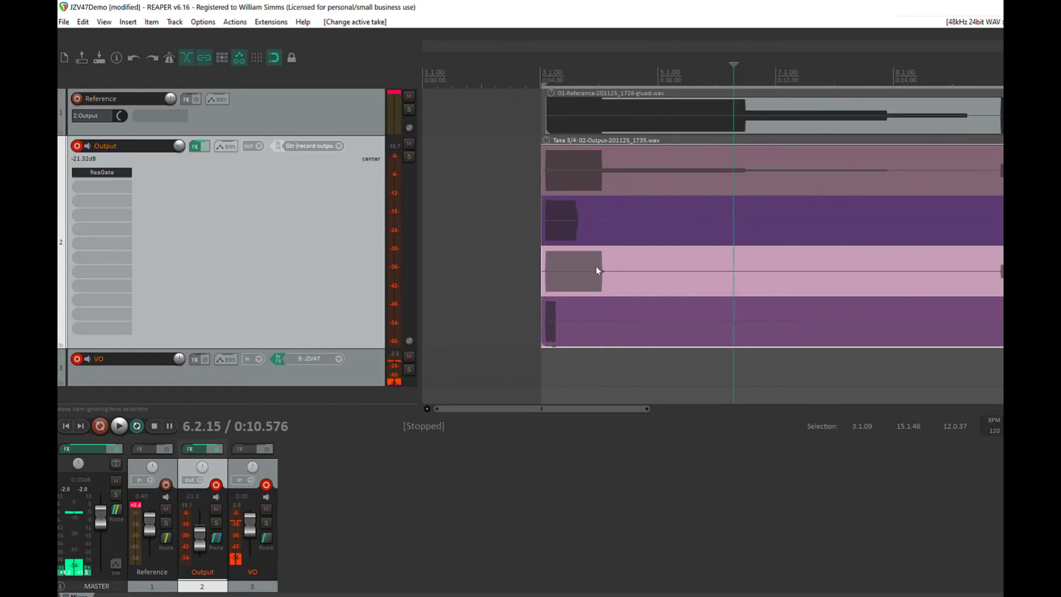
scroll(596, 266, up, 3)
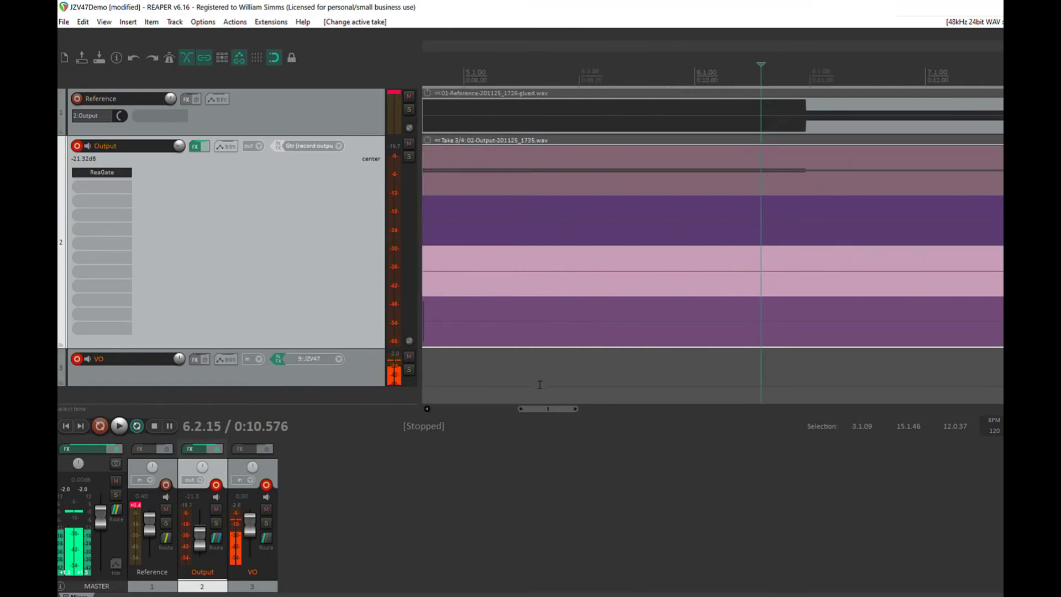
scroll(506, 410, up, 2)
drag(506, 410, 496, 408)
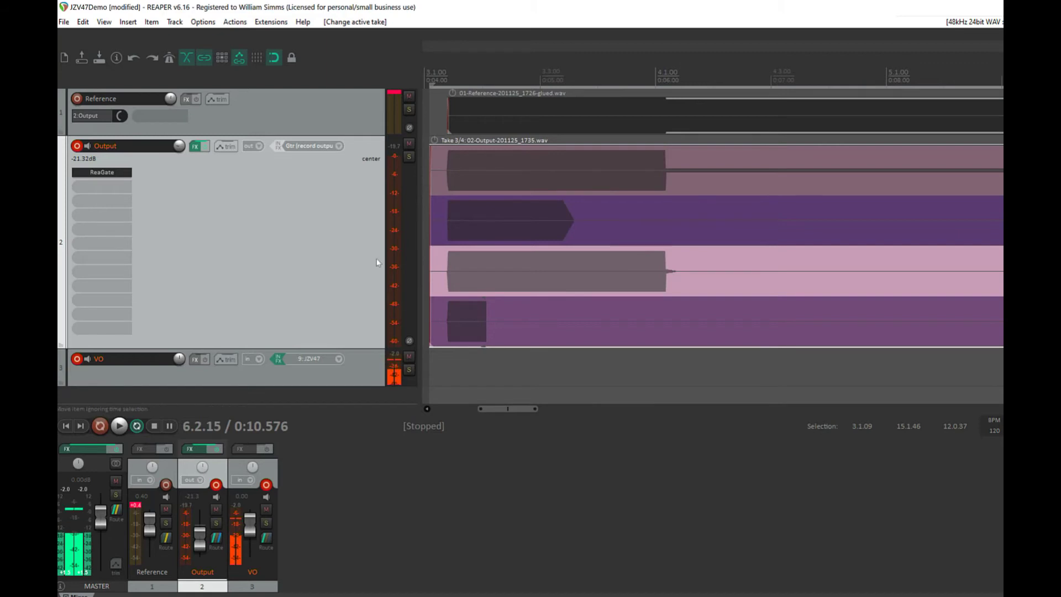
Show the Output track's ReaGate settings clear of the waveforms and crop the Output item to its active third take
click(195, 146)
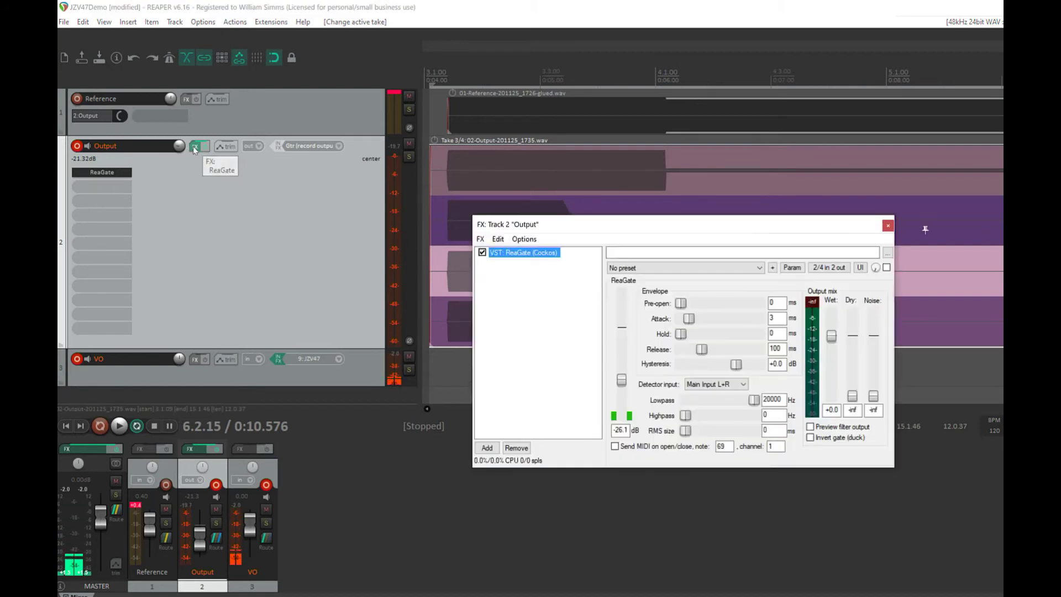
drag(660, 239, 783, 344)
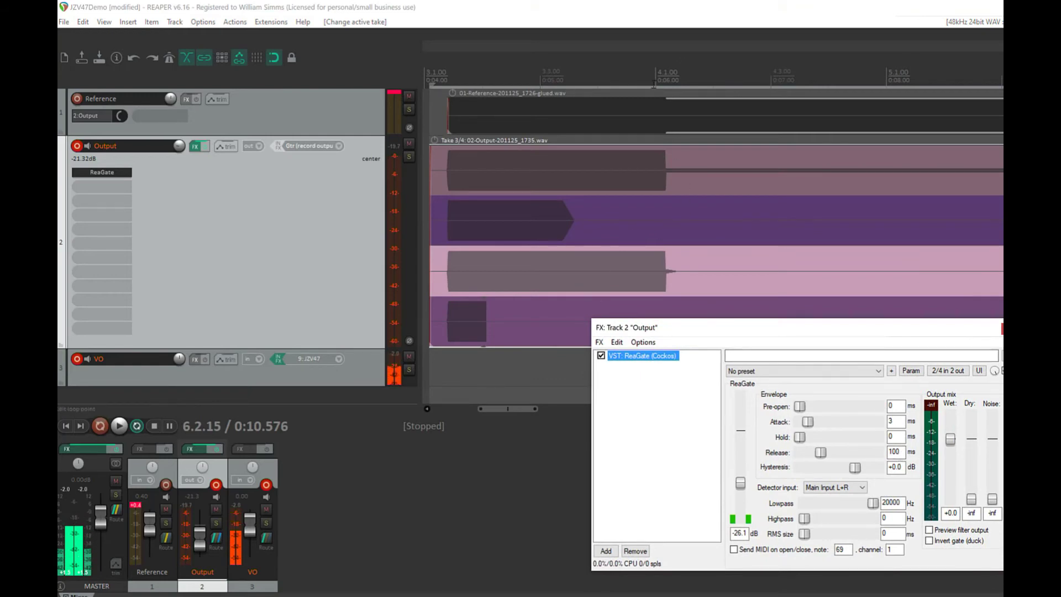
click(672, 256)
right_click(672, 257)
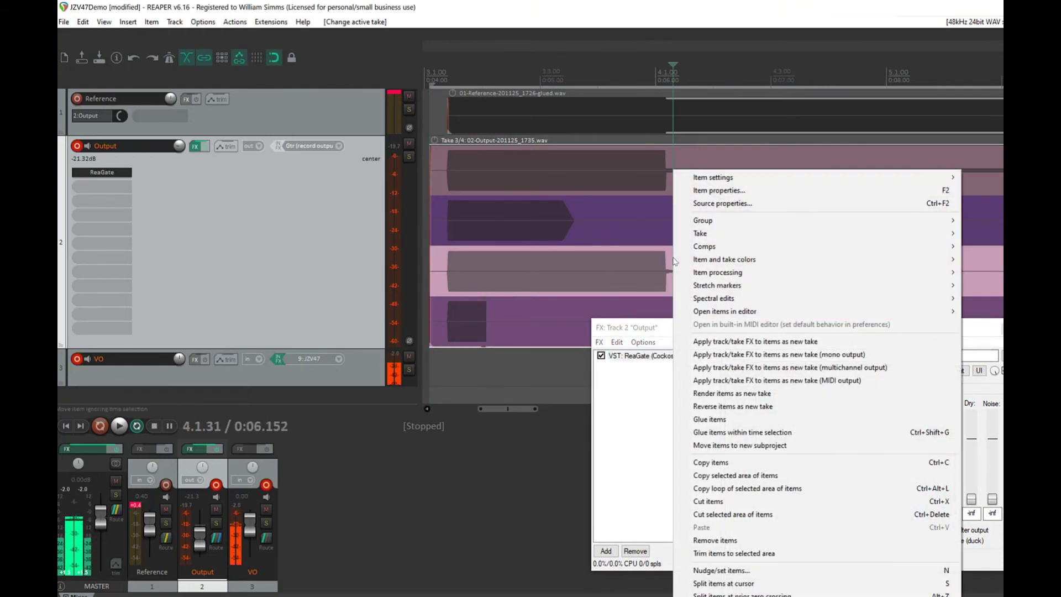
mouse_move(728, 241)
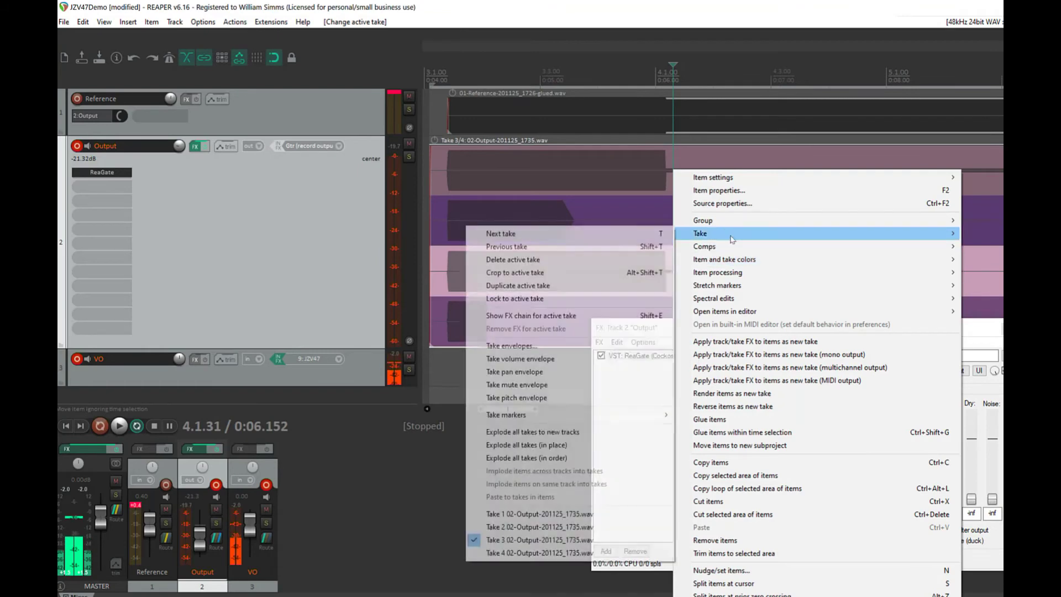
click(519, 274)
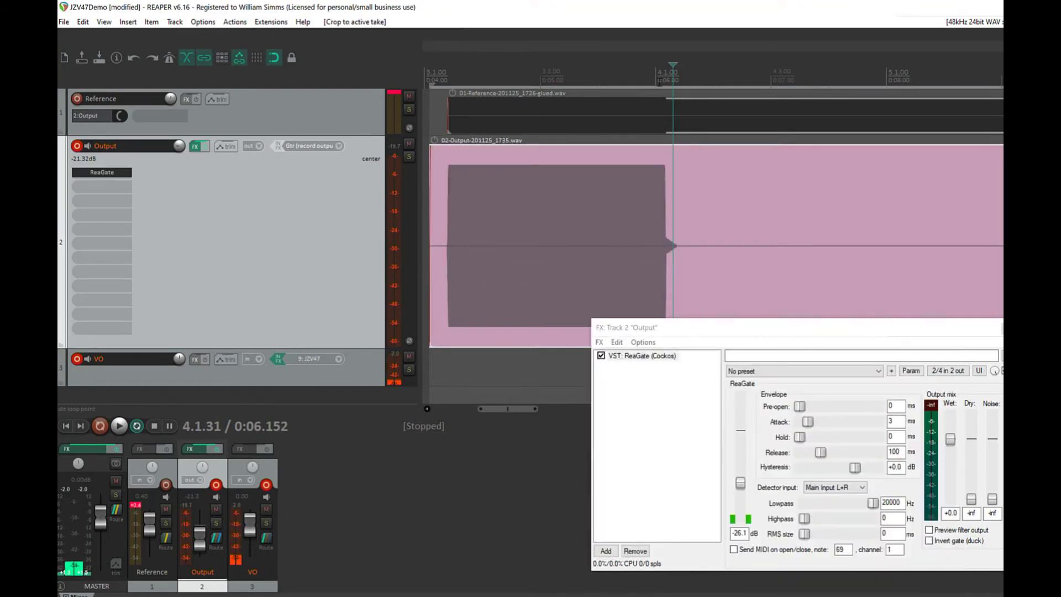
Set the time selection over the short release tail after the Output item's first tone, from 4.1.18 to 4.1.38
drag(659, 82, 668, 82)
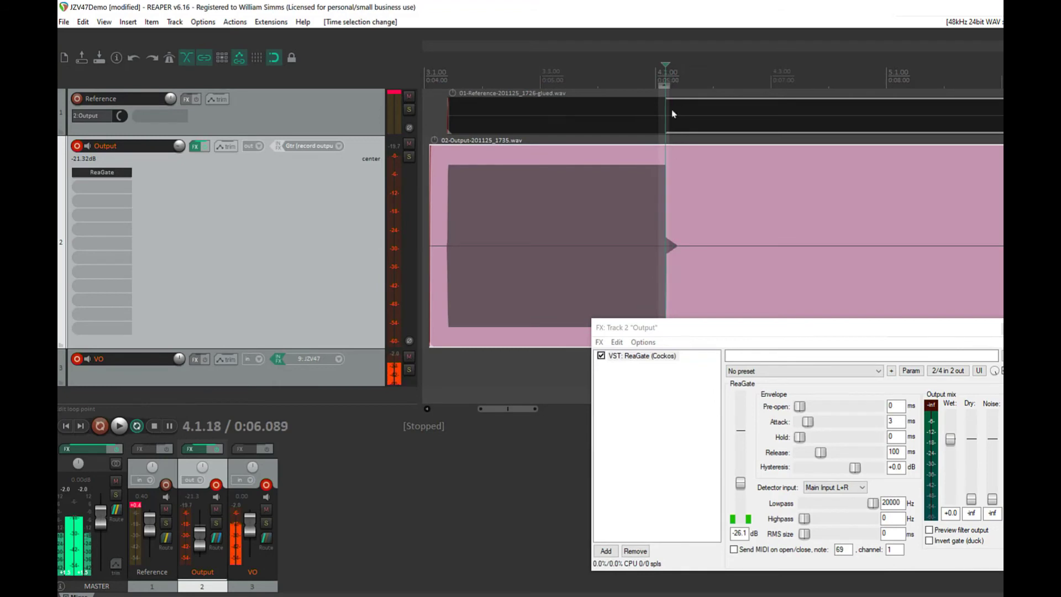
scroll(678, 166, up, 3)
mouse_move(763, 83)
mouse_down()
mouse_move(789, 85)
mouse_move(760, 86)
mouse_up()
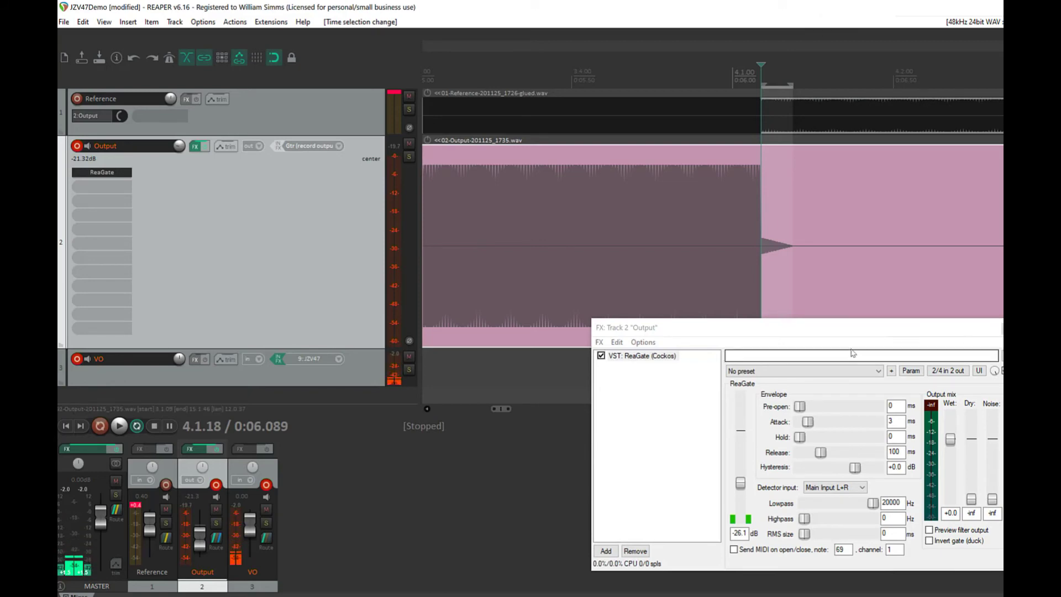
View the ReaGate preset list on the Output track without choosing a preset, and close the effects window
drag(857, 330, 809, 183)
click(772, 225)
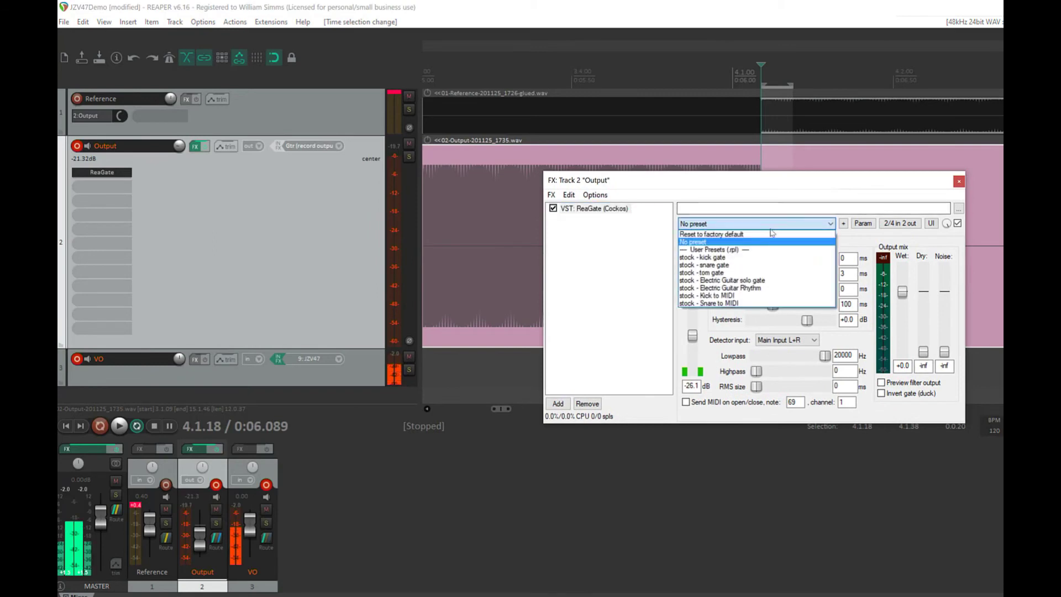
click(798, 182)
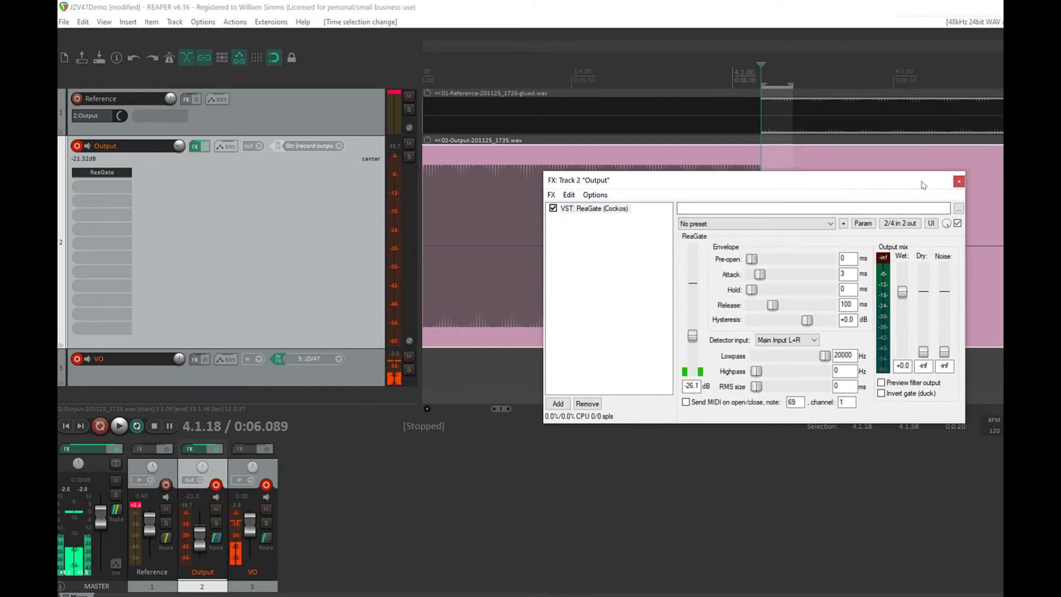
click(959, 181)
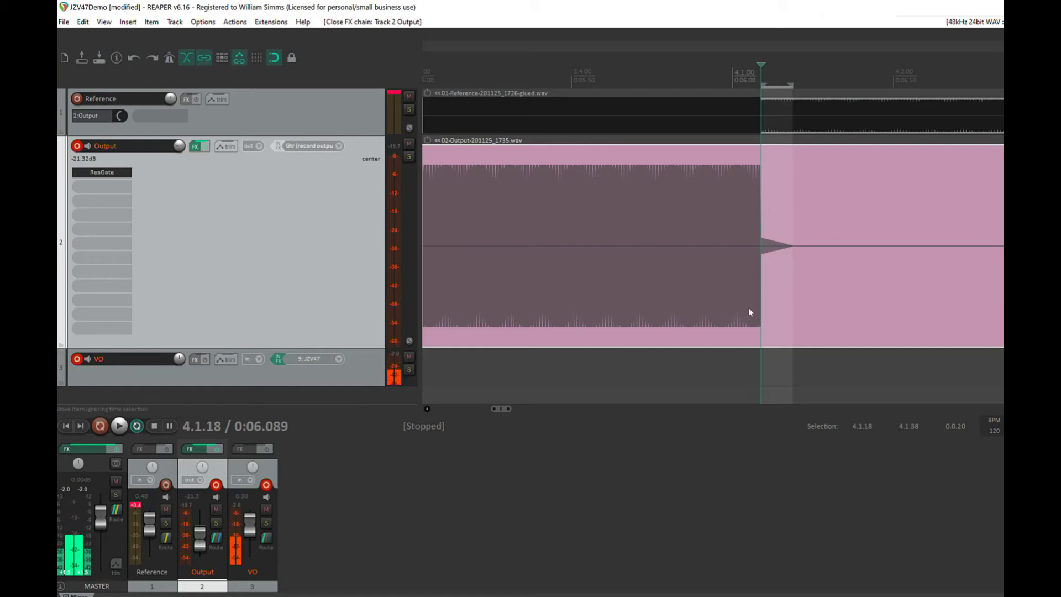
Set the time selection over the tone bursts from 10.2.90 to 14.4.25 and load ReaGate's "stock - kick gate" preset on the Output track
scroll(748, 307, down, 10)
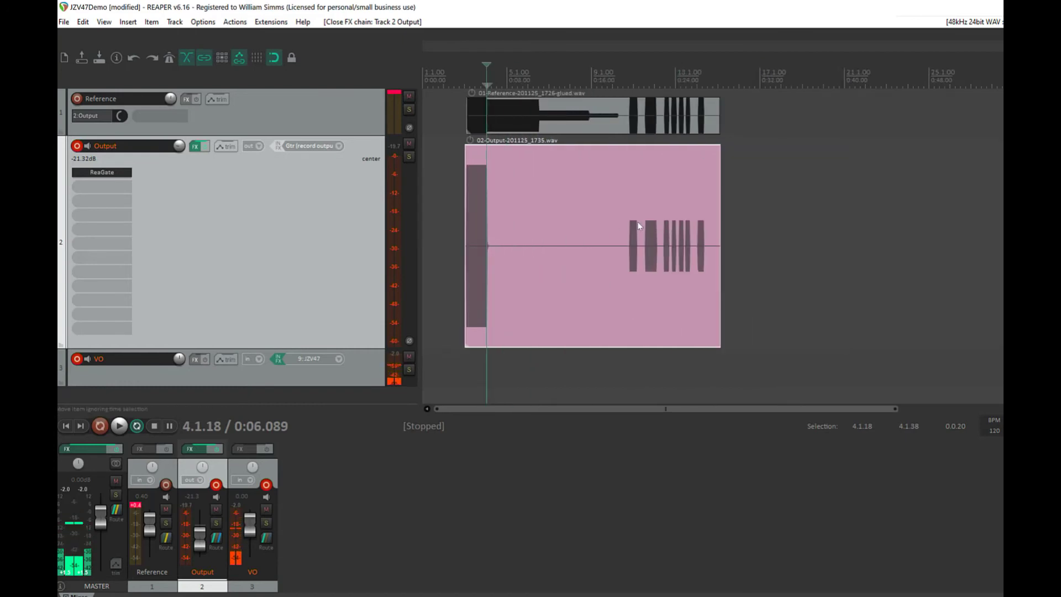
drag(623, 73, 713, 74)
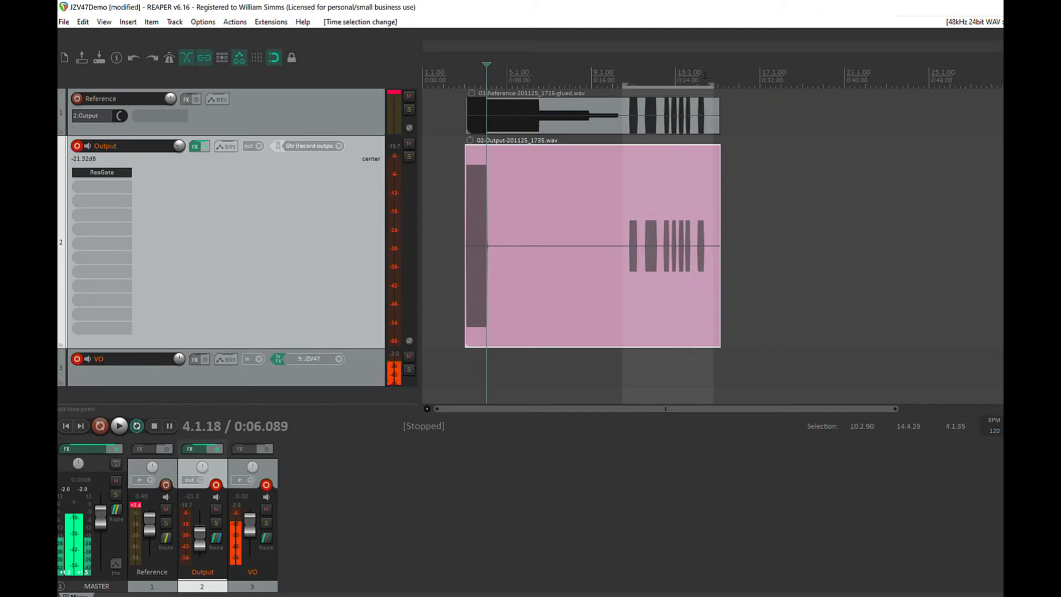
click(194, 146)
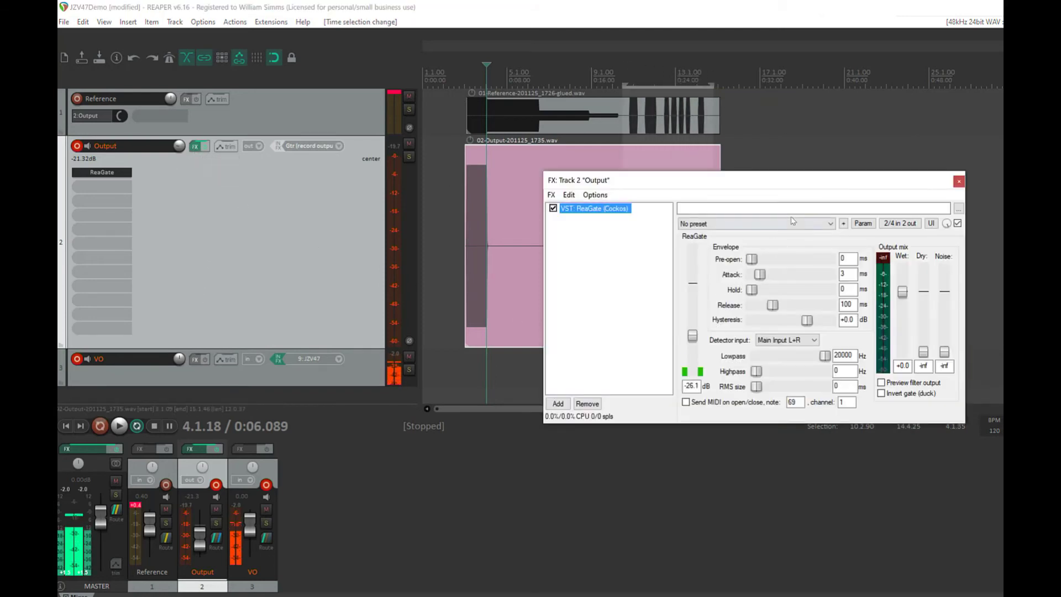
click(787, 226)
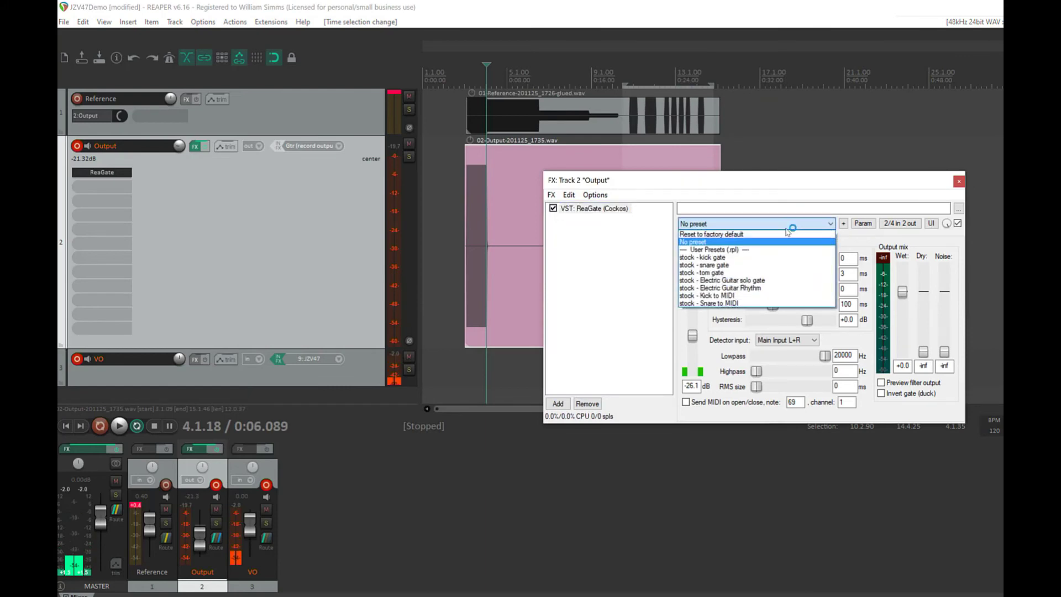
click(760, 258)
drag(765, 184, 711, 354)
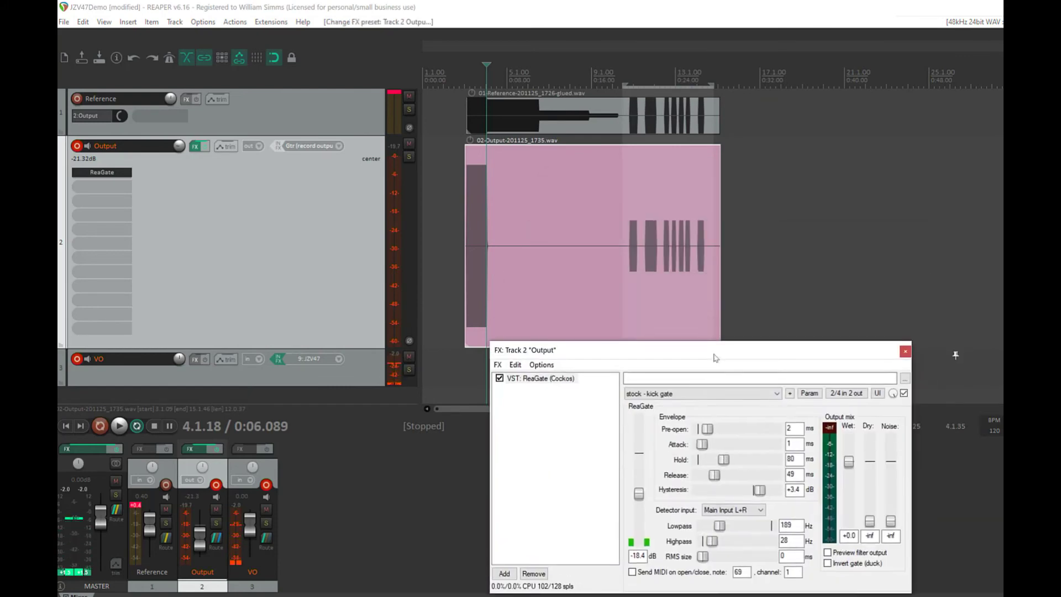
Delete the recorded item from the Output track and place the edit cursor at the start of the time selection
click(520, 211)
key(Delete)
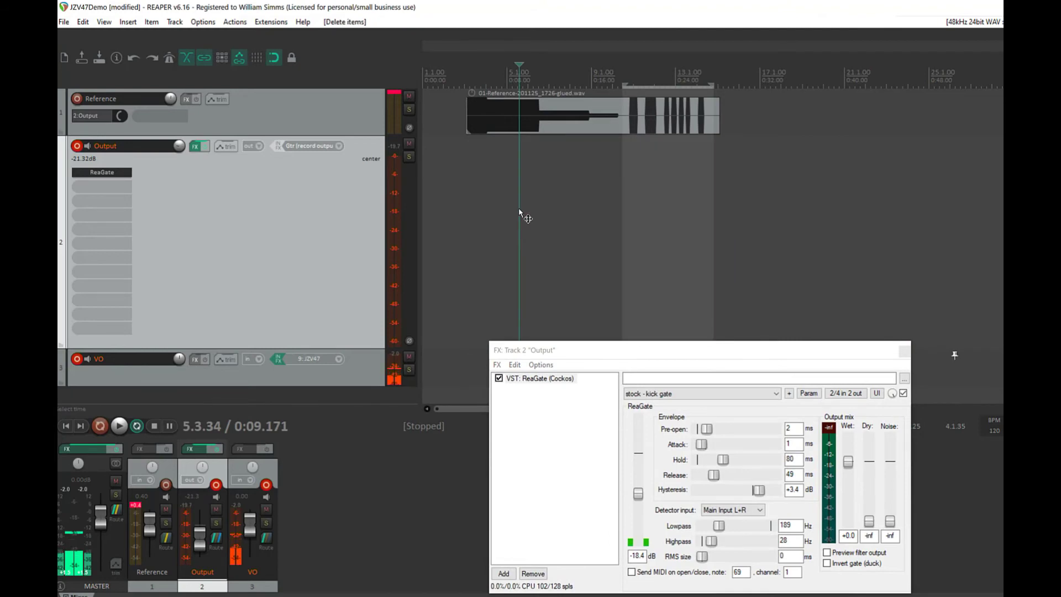
click(623, 73)
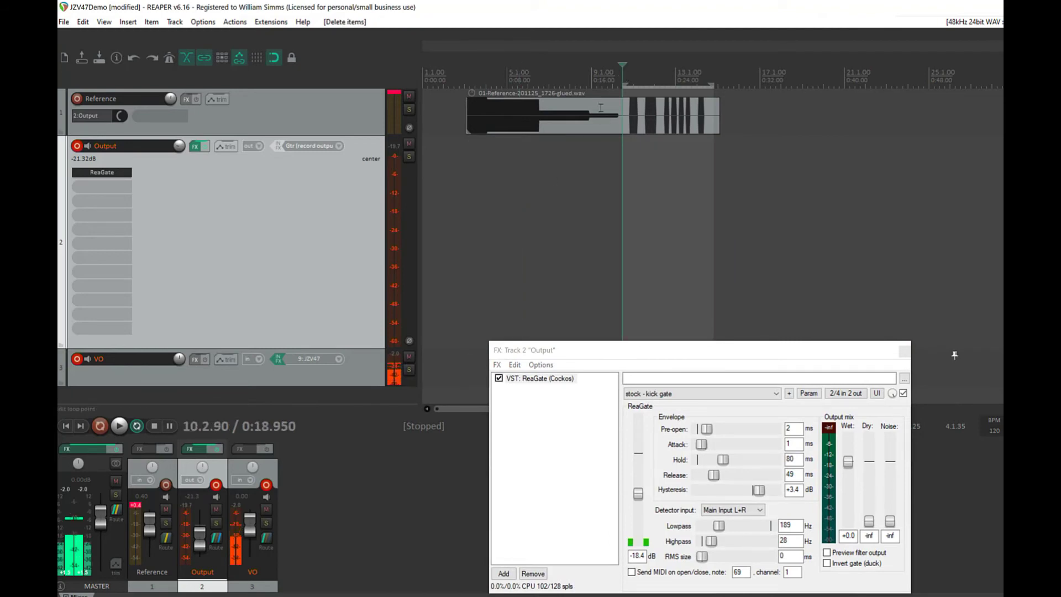
Lower the ReaGate threshold to -inf and start recording the armed tracks
drag(818, 349, 926, 212)
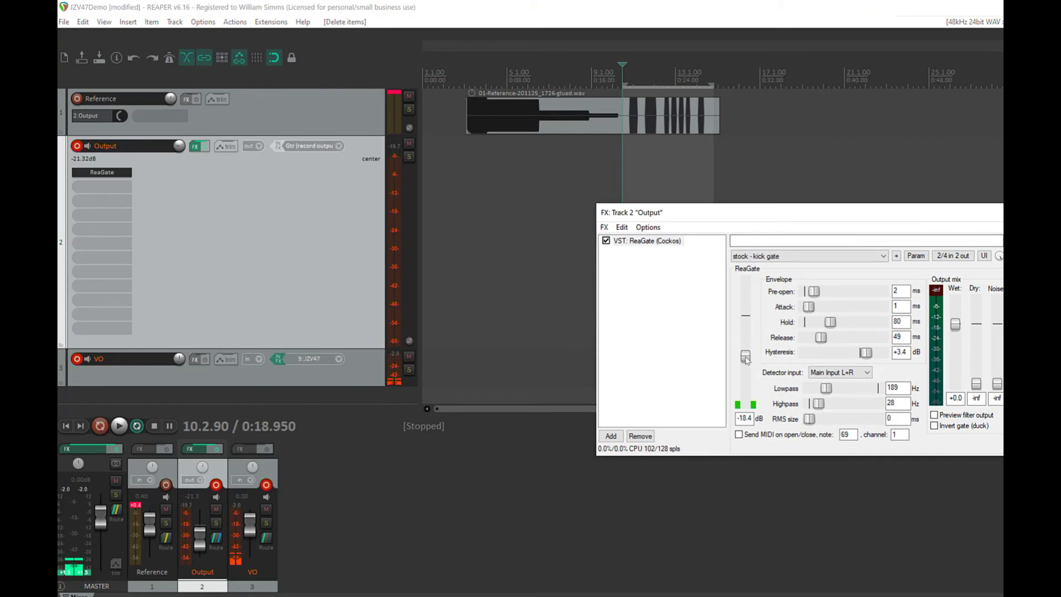
drag(746, 358, 746, 404)
click(101, 426)
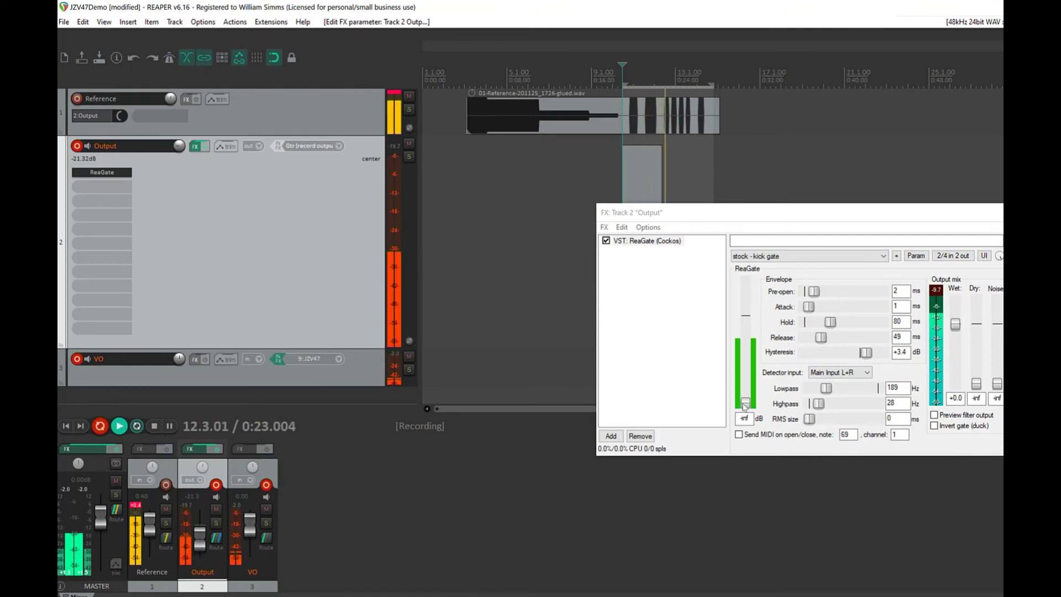
During the looped recording, set the ReaGate threshold to -13.4 dB, -20.0 dB and finally -20.4 dB
drag(765, 214, 781, 324)
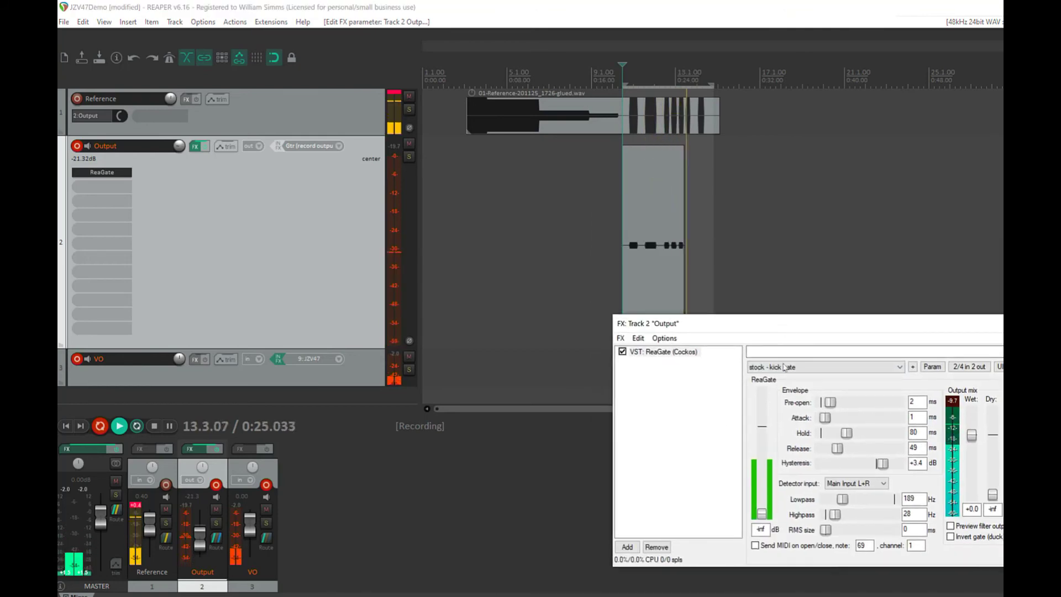
drag(762, 513, 771, 457)
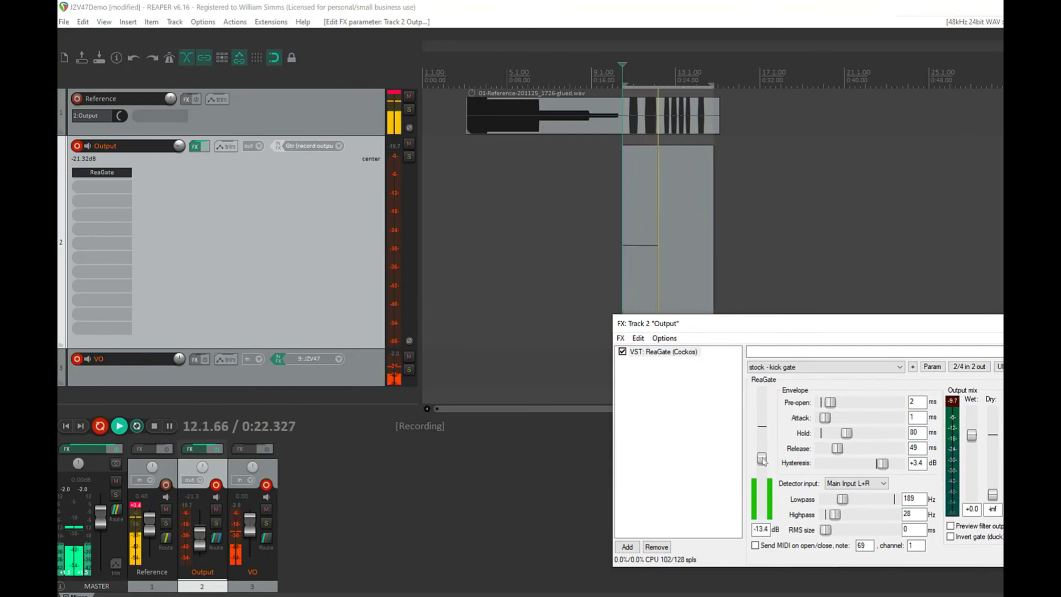
drag(763, 460, 767, 474)
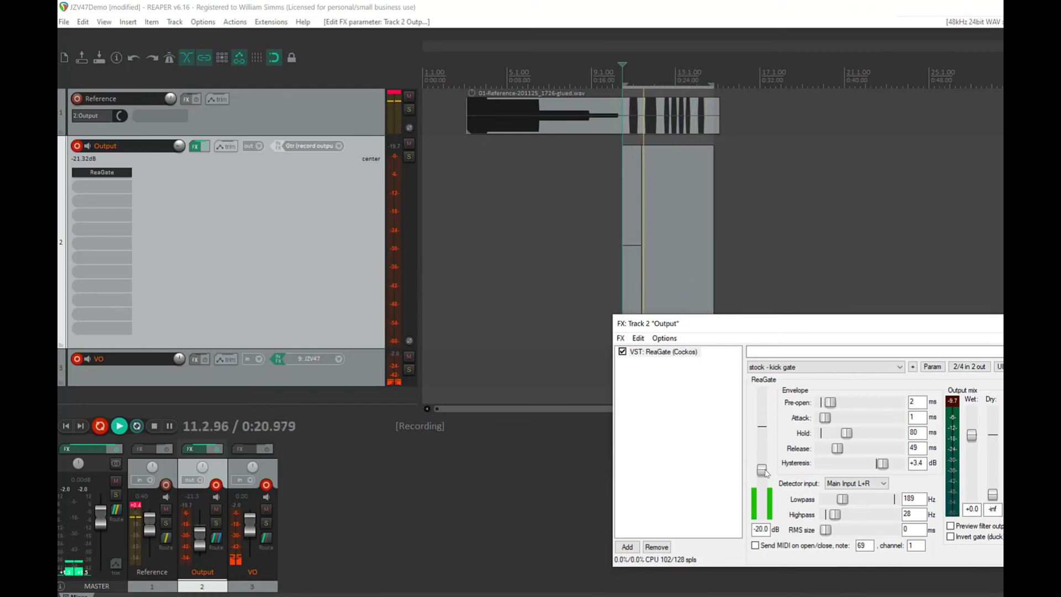
drag(764, 472, 763, 472)
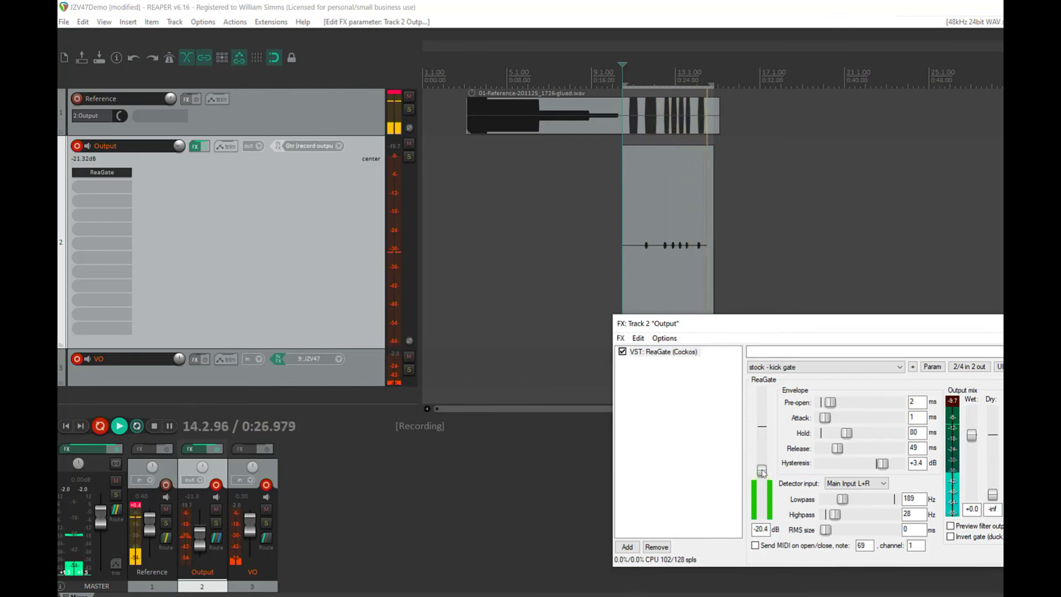
Stop recording, save all the recorded files and close the effects window
key(space)
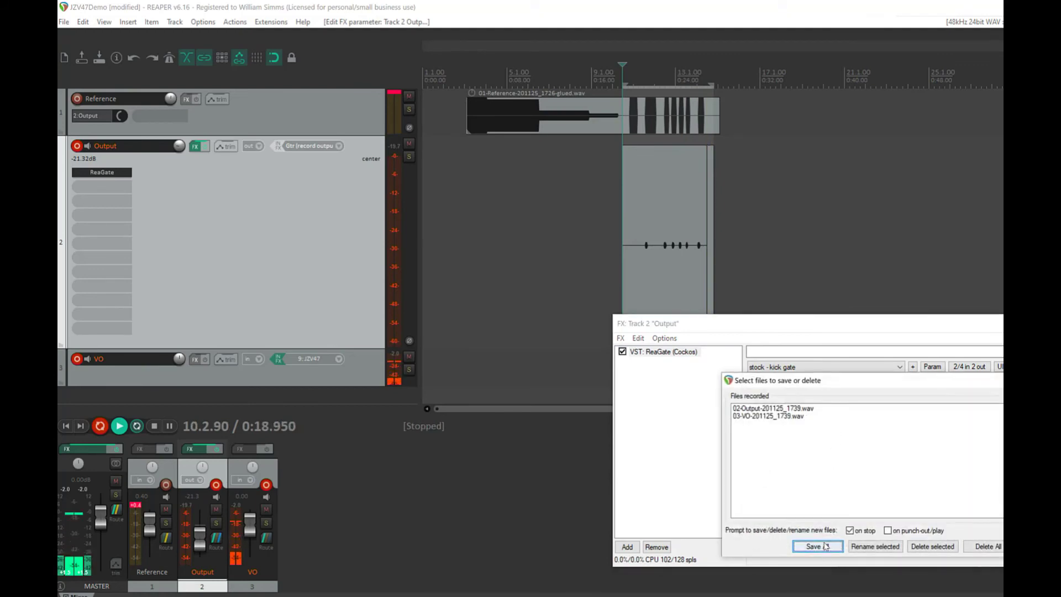
click(814, 547)
key(Escape)
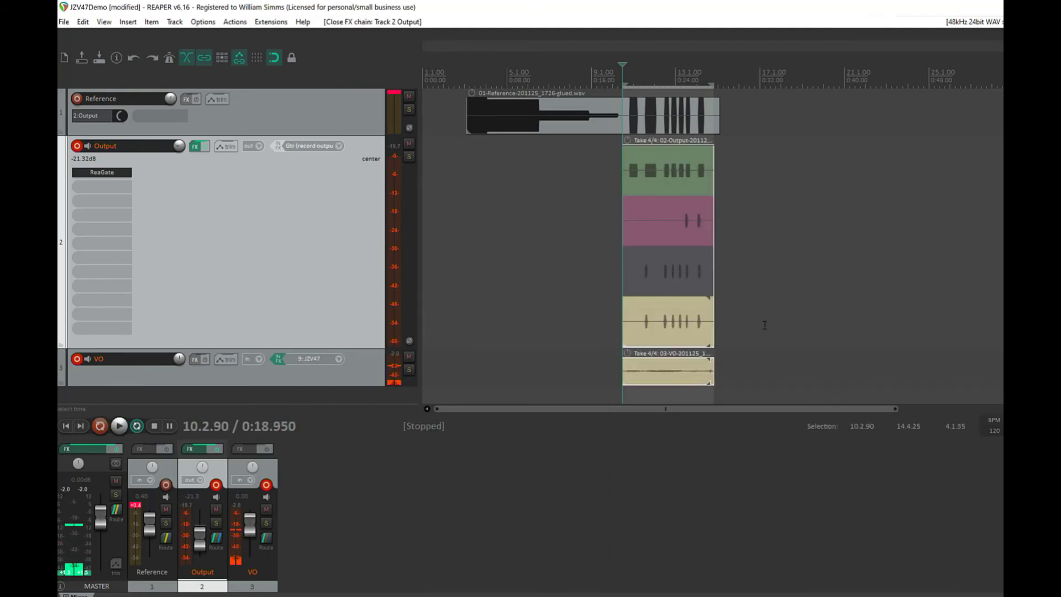
Delete the two middle takes from the recorded item on the Output track, keeping its first and last takes
click(653, 310)
right_click(653, 310)
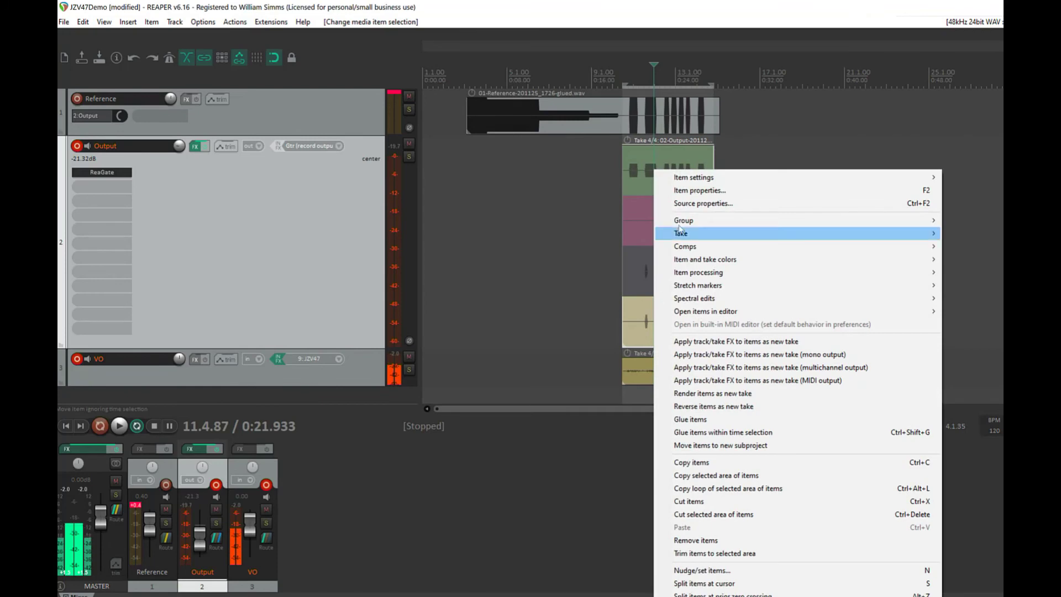
click(626, 223)
right_click(642, 226)
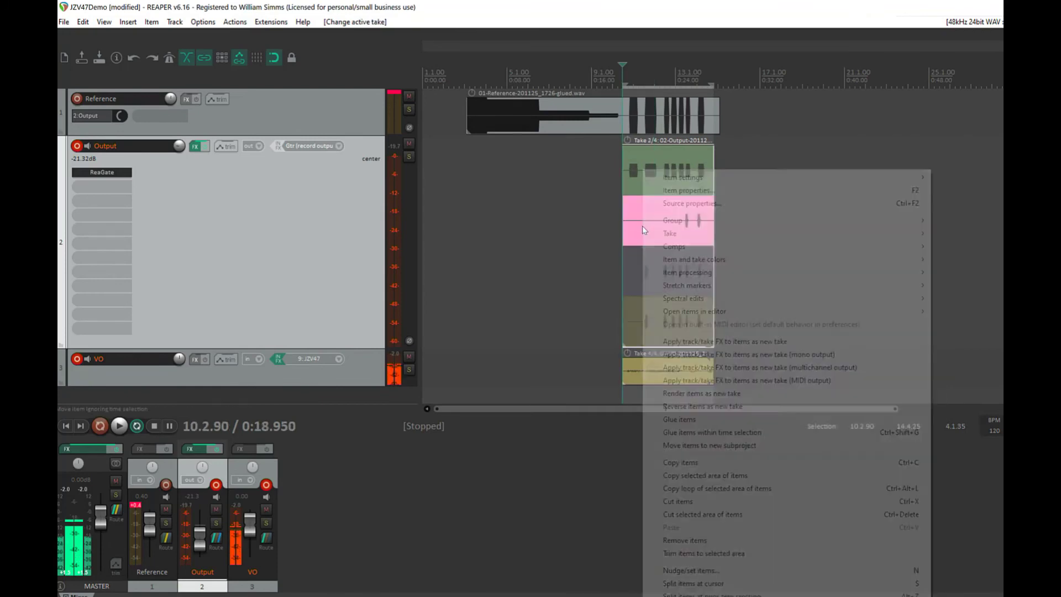
mouse_move(667, 235)
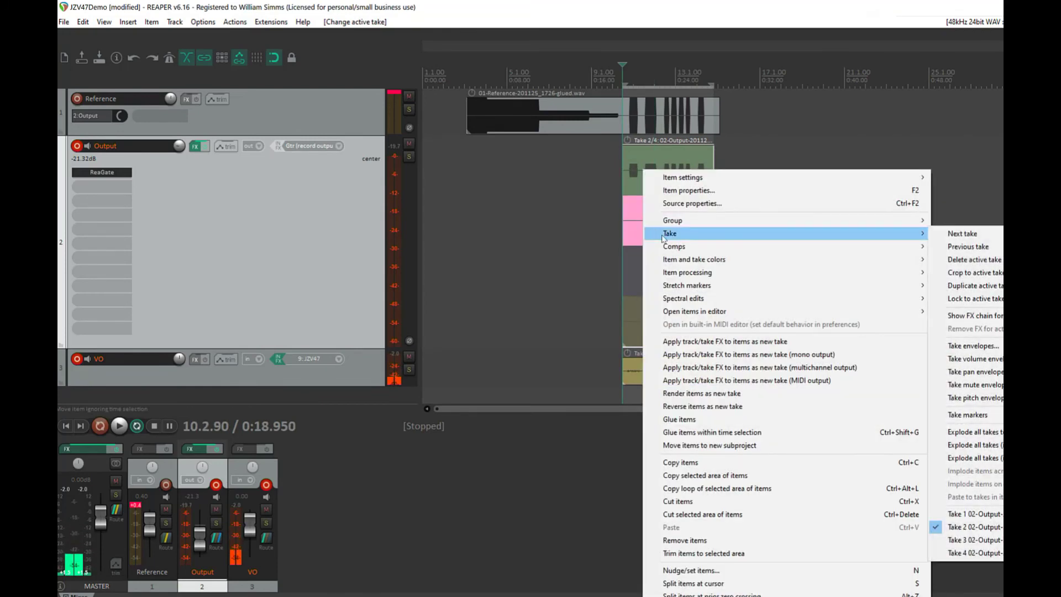
click(975, 260)
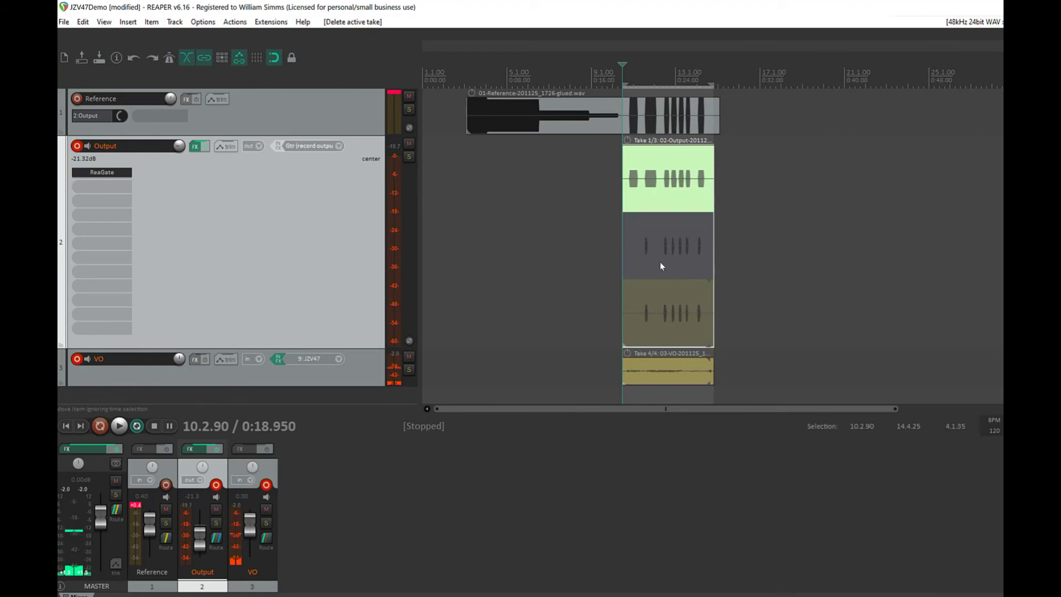
click(660, 262)
right_click(660, 262)
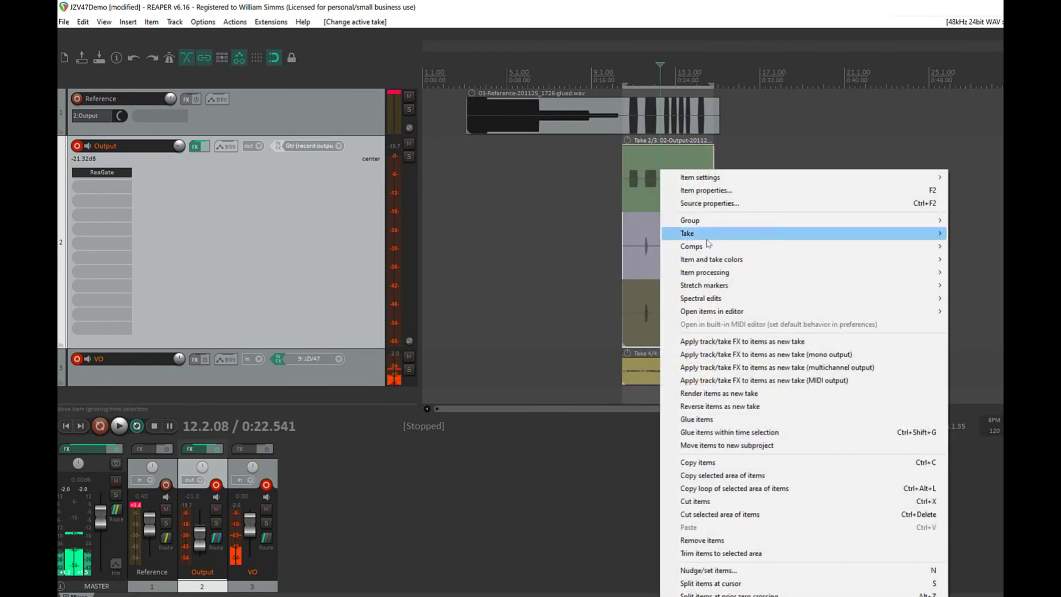
mouse_move(676, 233)
click(533, 262)
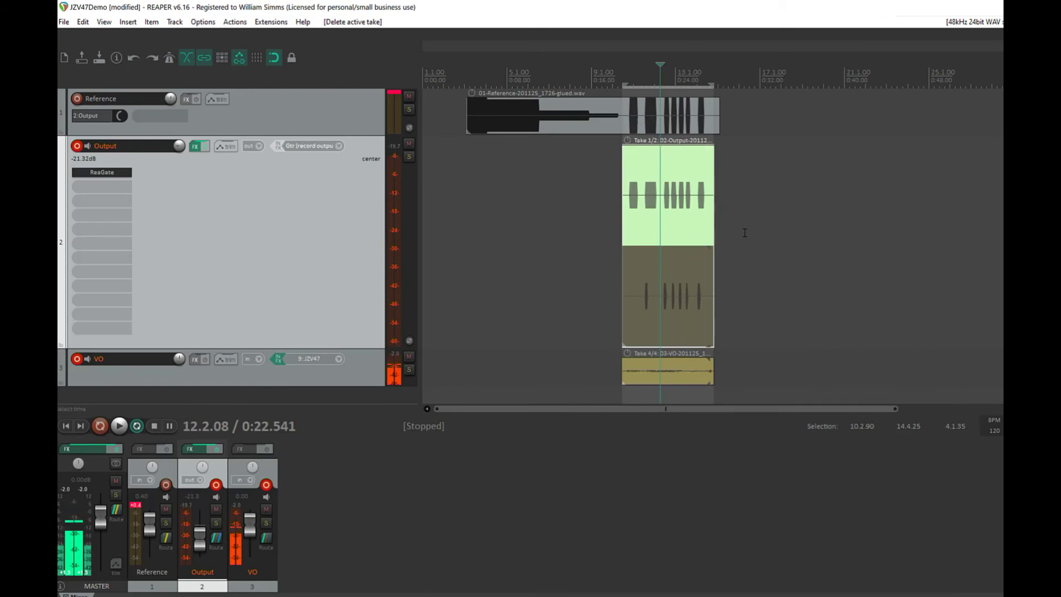
Compare the two remaining Output takes up close and open the track's ReaGate settings to examine the hold time
scroll(682, 230, up, 8)
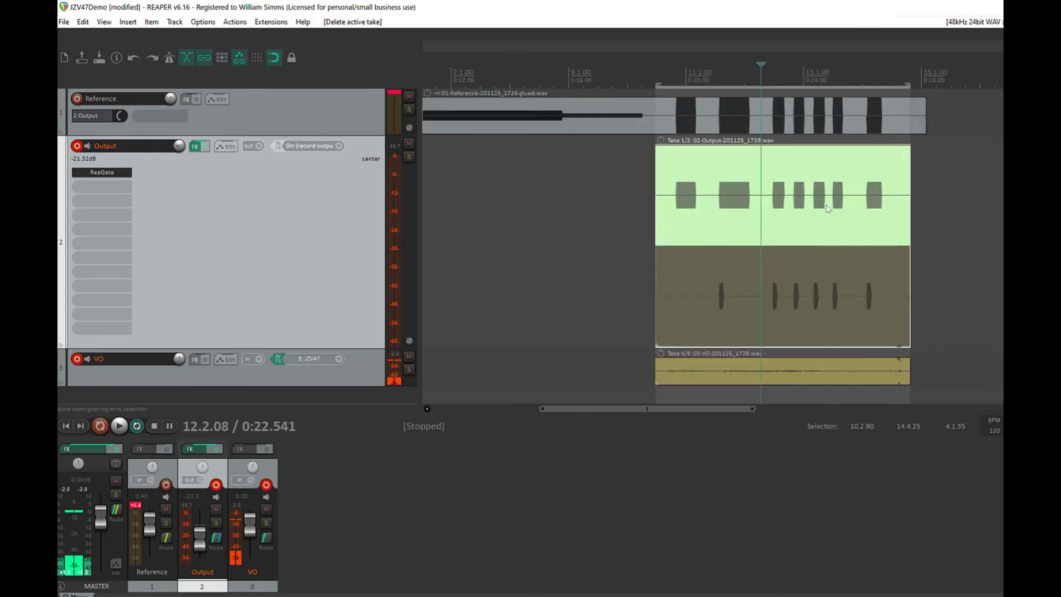
scroll(806, 237, down, 3)
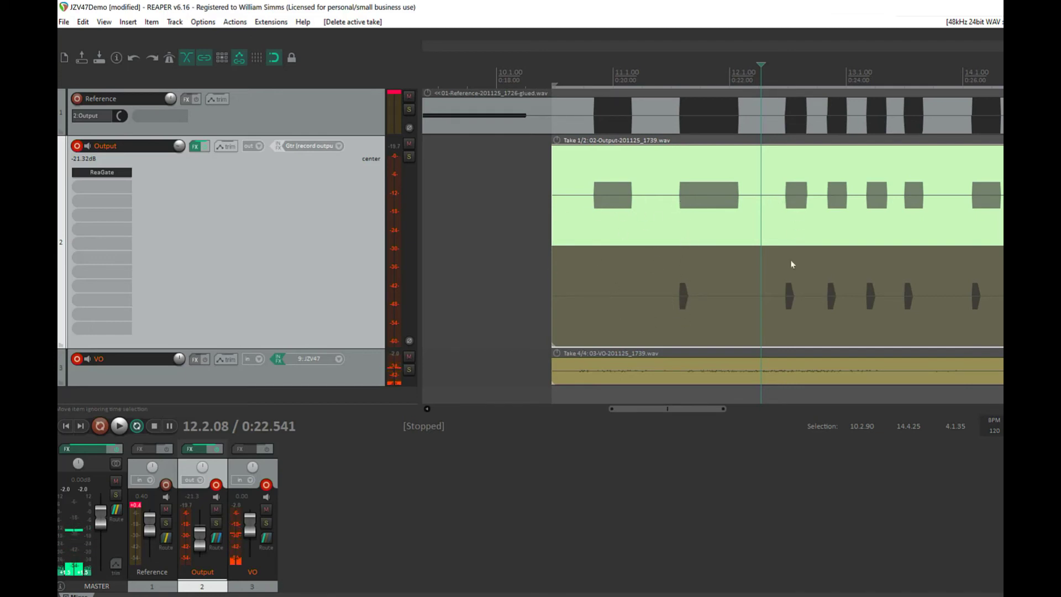
scroll(729, 293, up, 5)
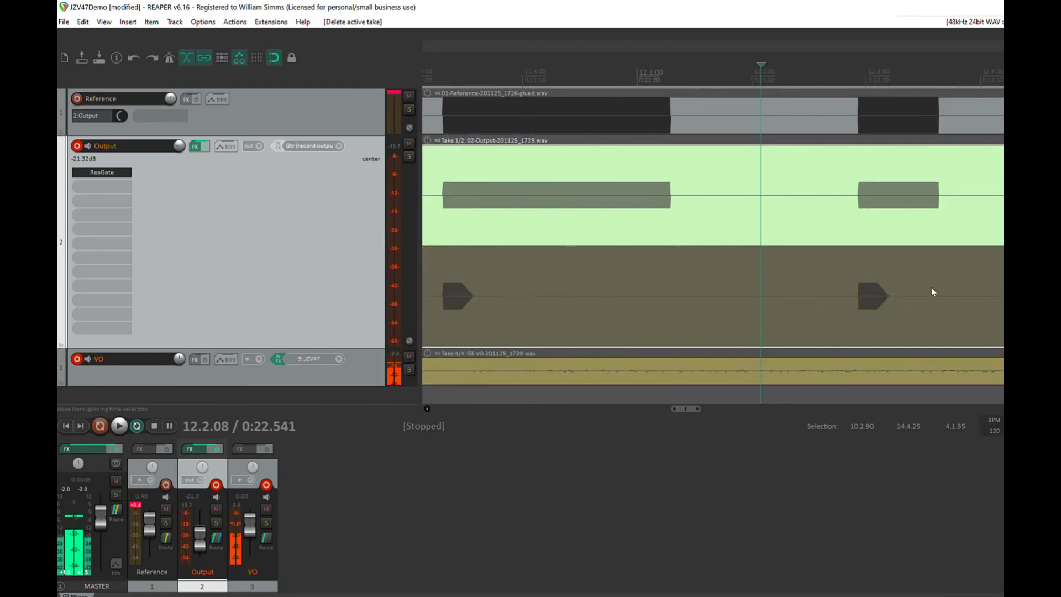
scroll(857, 266, down, 5)
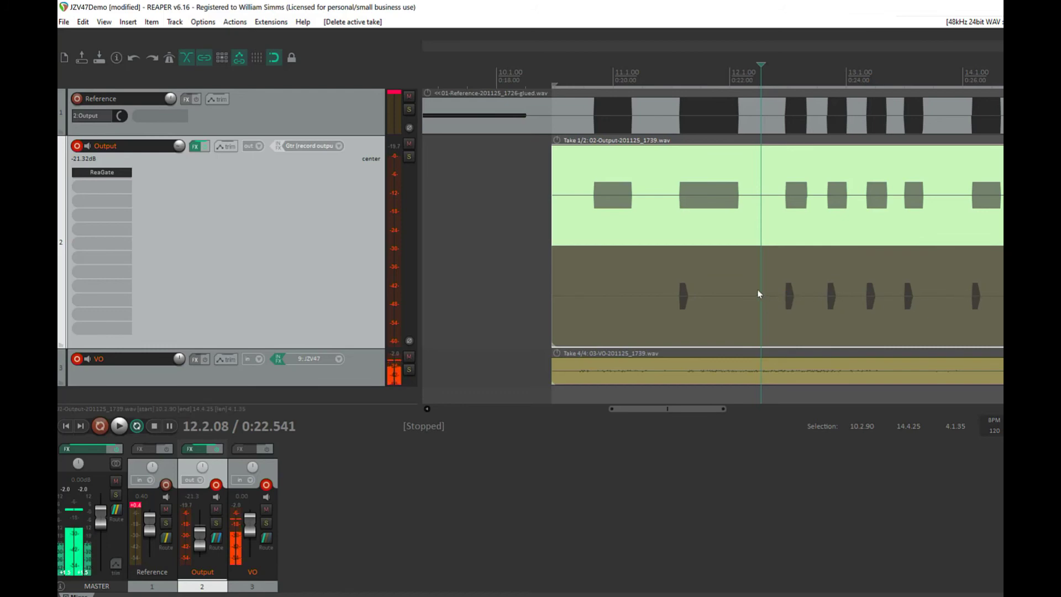
click(196, 147)
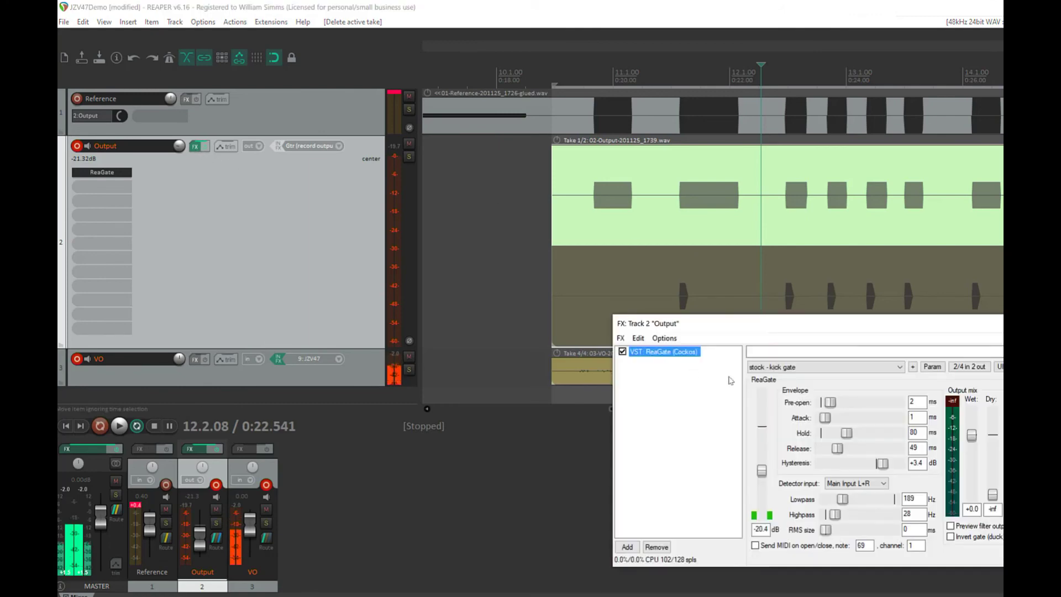
drag(778, 328, 755, 324)
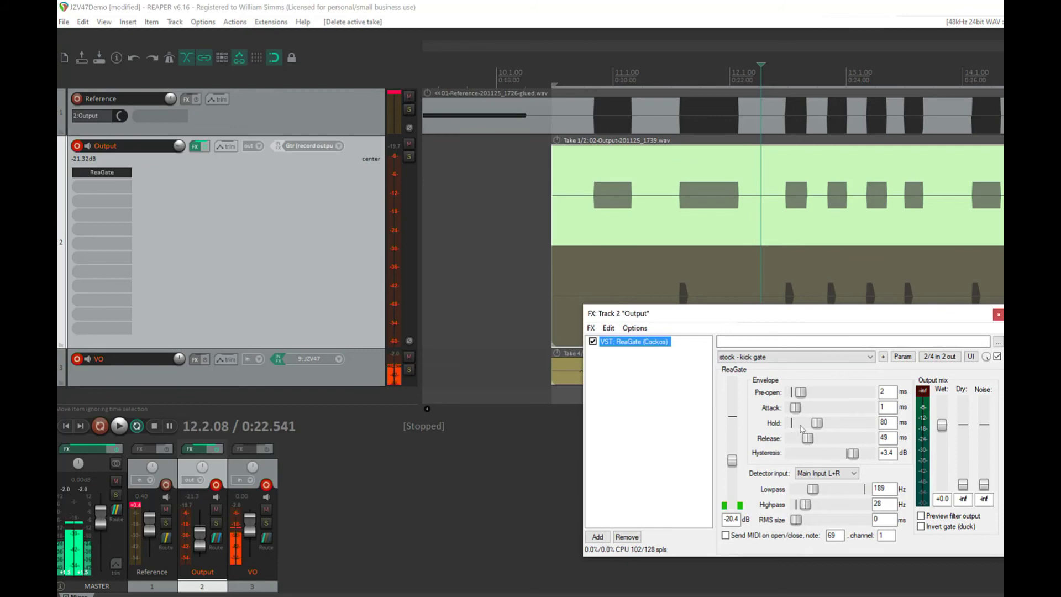
click(889, 423)
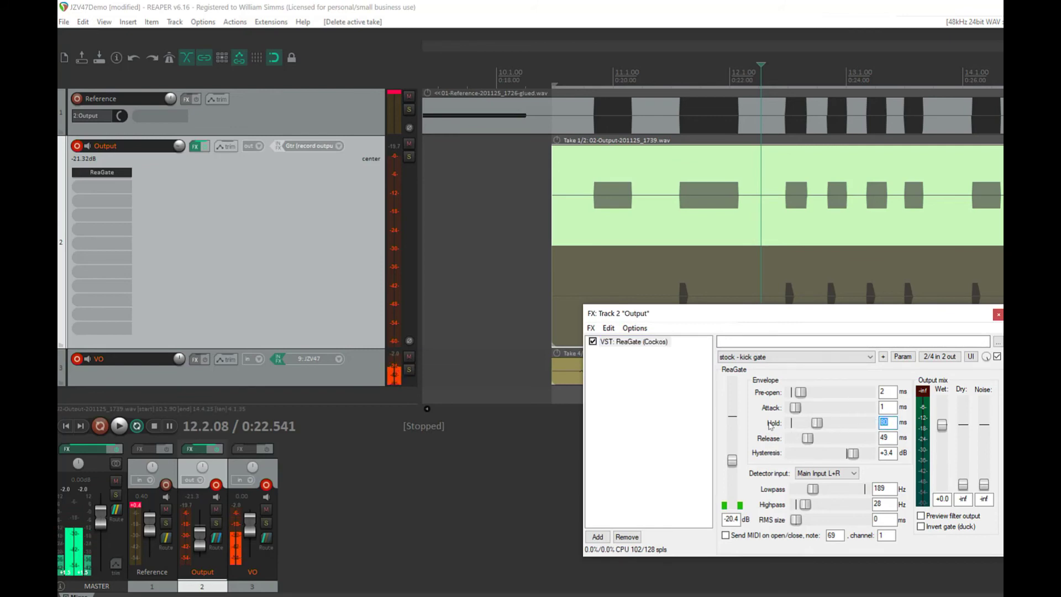
Make the lower Output take active and time-select the full-level part of a gated burst, followed by its fade-out, keeping the ReaGate window clear
click(787, 271)
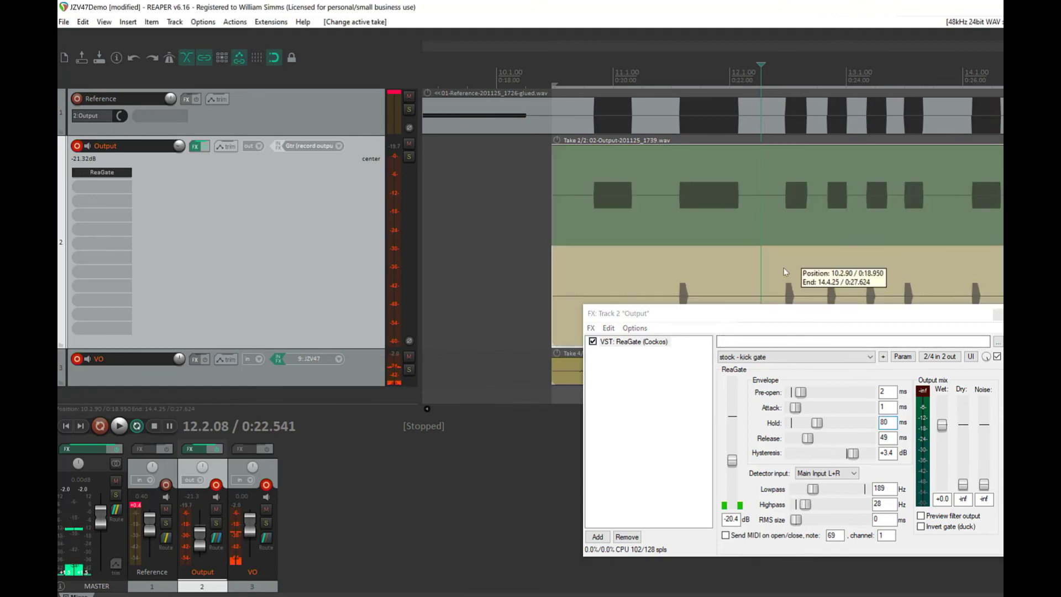
scroll(802, 246, up, 3)
scroll(802, 247, up, 3)
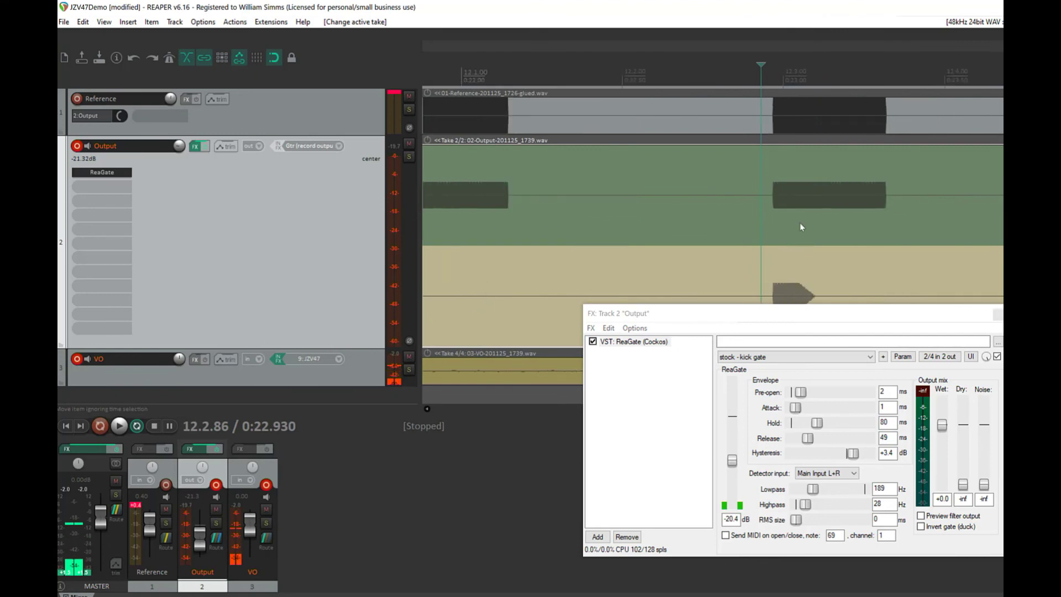
drag(767, 70, 803, 75)
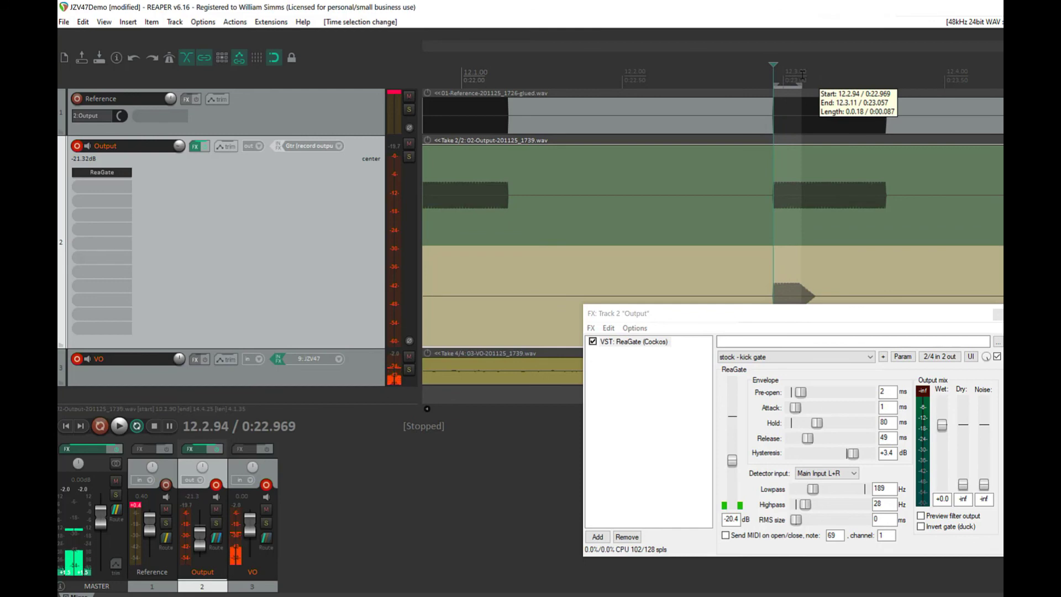
drag(802, 74, 800, 76)
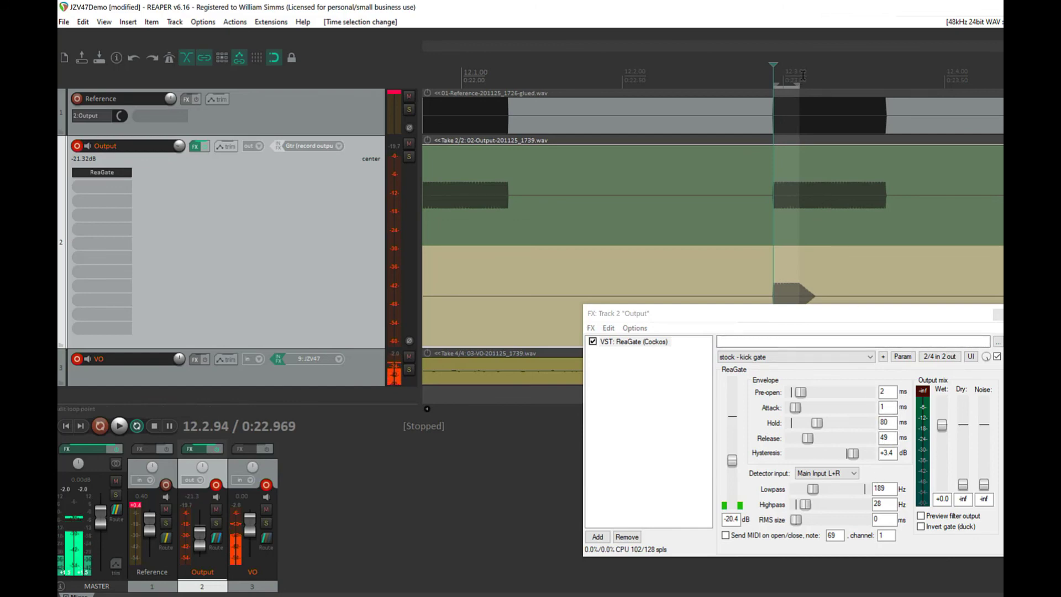
mouse_move(804, 75)
mouse_down()
mouse_move(815, 77)
mouse_move(799, 84)
mouse_up()
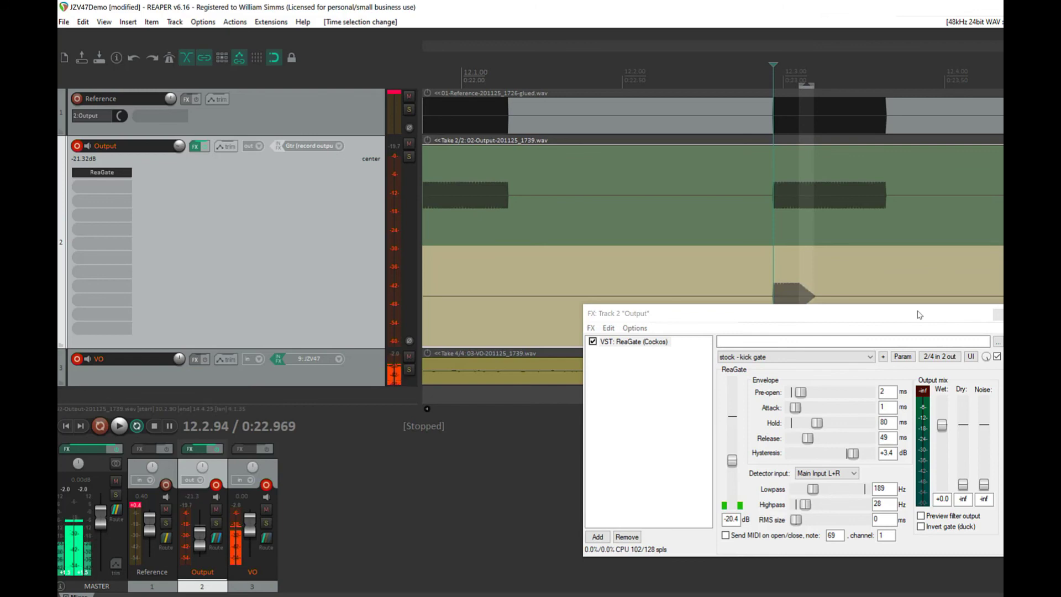
drag(919, 315, 866, 323)
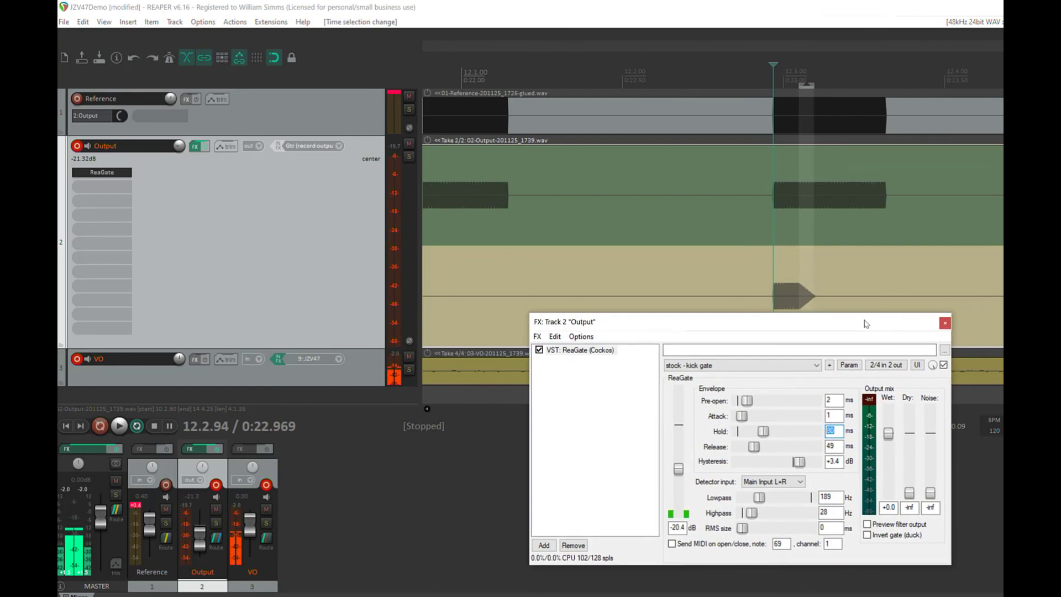